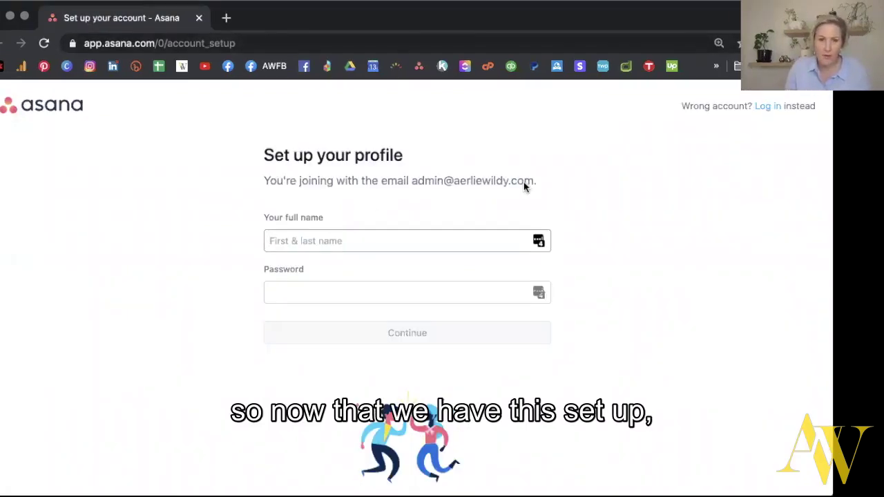
Enter the admin's full name and password, and choose the first-on-team-to-try-Asana goal.
{"action": "left_click", "coordinate": [322, 236]}
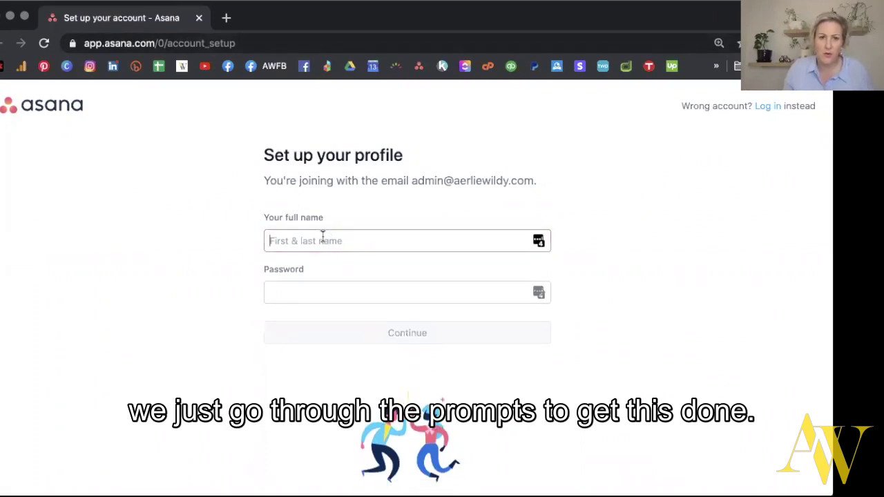
{"action": "type", "text": "Aerli"}
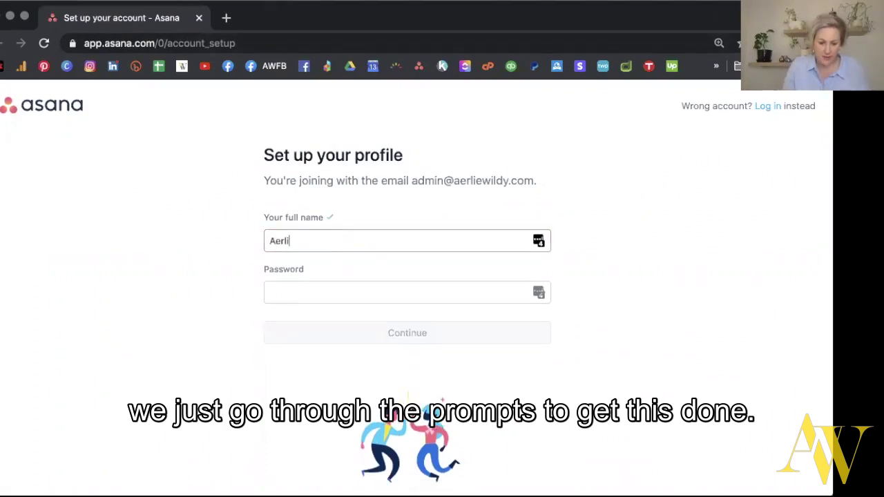
{"action": "type", "text": "e Wildy"}
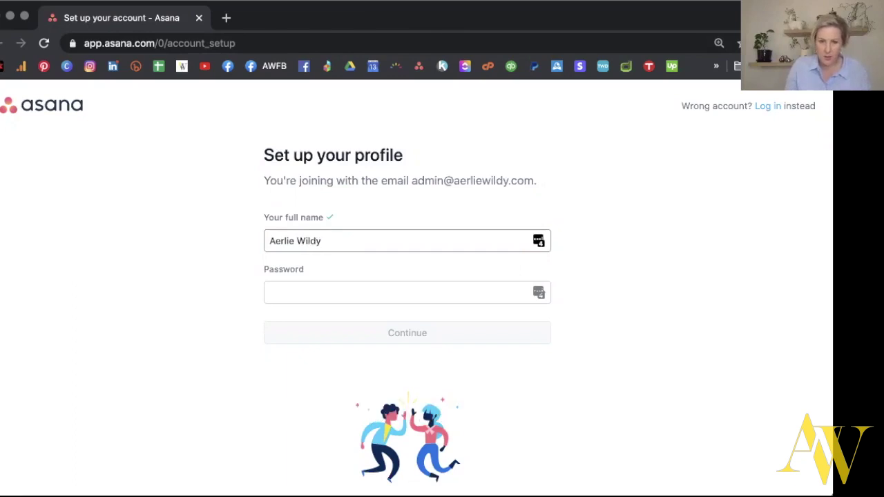
{"action": "type", "text": " (Admin)"}
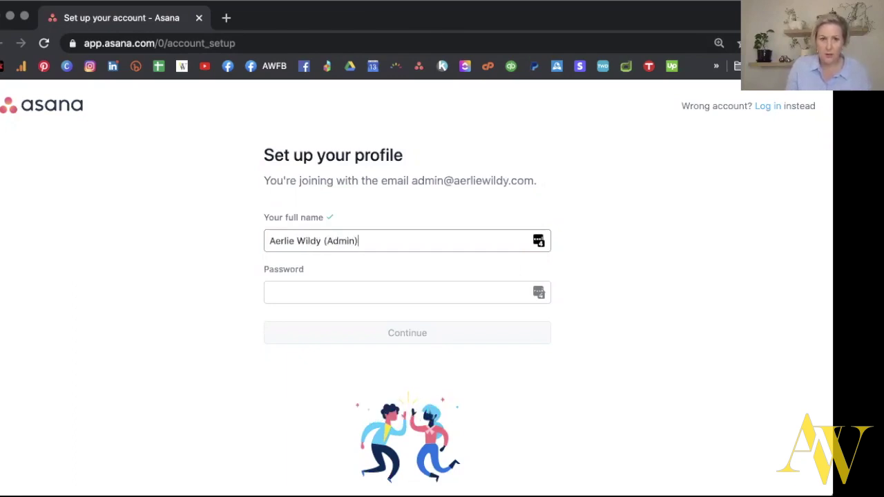
{"action": "left_click", "coordinate": [302, 289]}
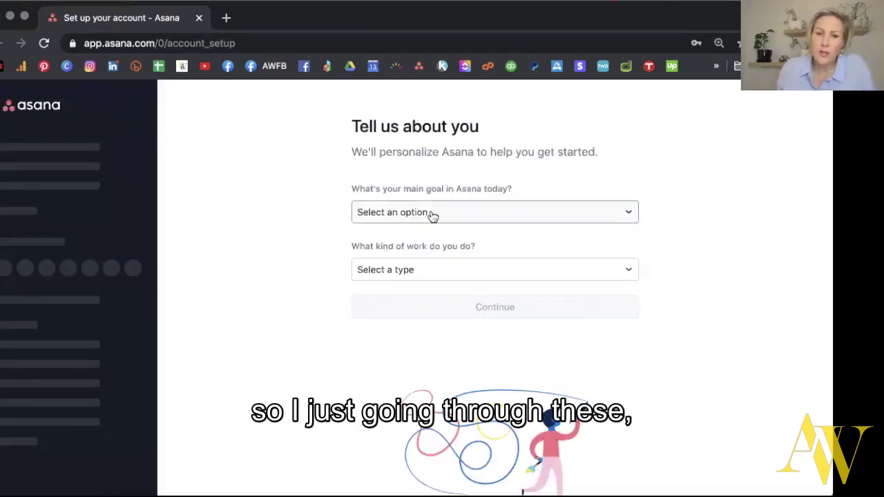
{"action": "left_click", "coordinate": [428, 214]}
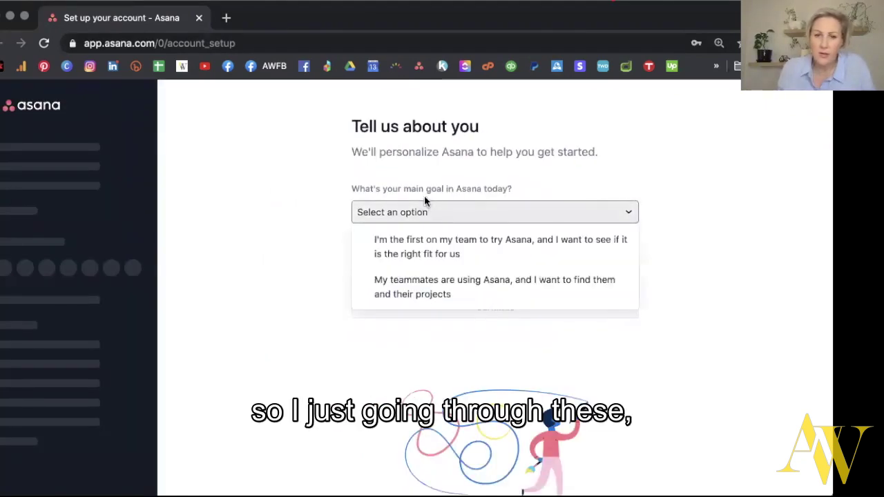
{"action": "left_click", "coordinate": [406, 248]}
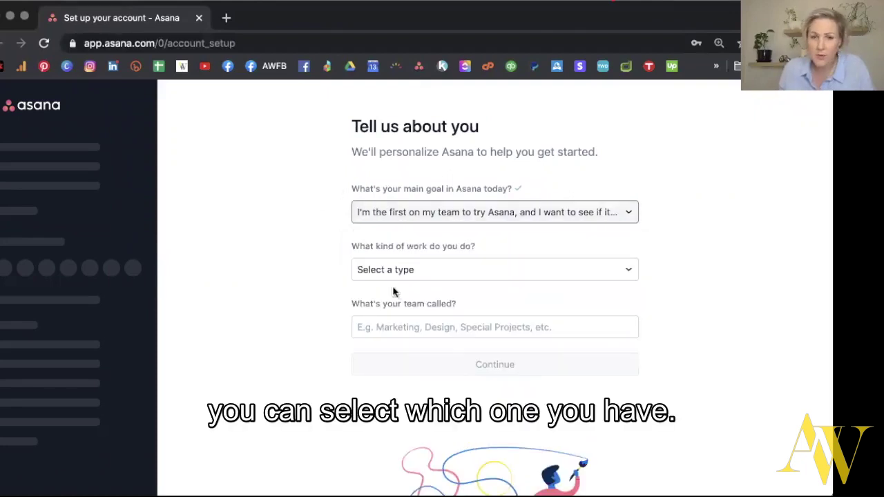
{"action": "left_click", "coordinate": [417, 214]}
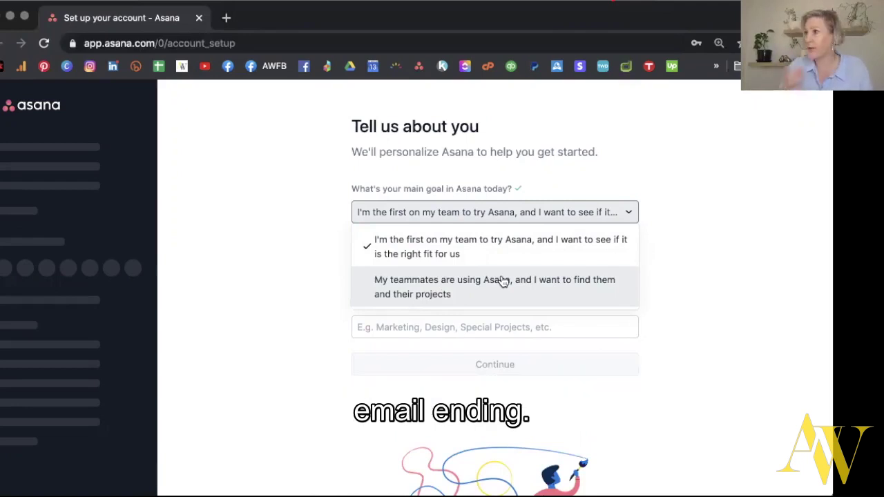
{"action": "left_click", "coordinate": [507, 245]}
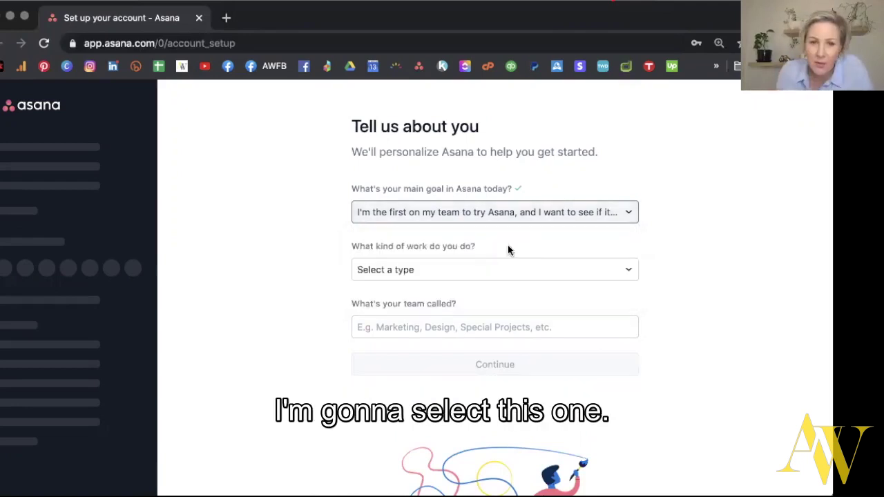
Pick Operations as the work type, paste in the consulting team name, and finish setup.
{"action": "left_click", "coordinate": [371, 270]}
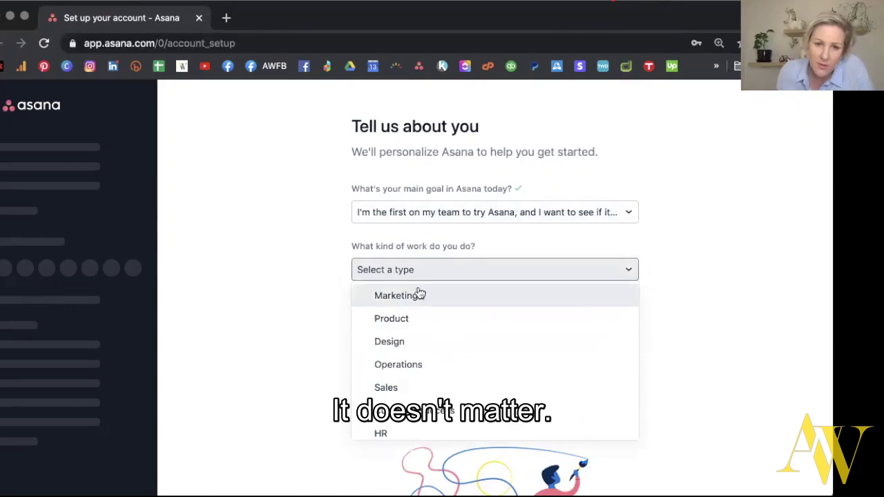
{"action": "left_click", "coordinate": [429, 366]}
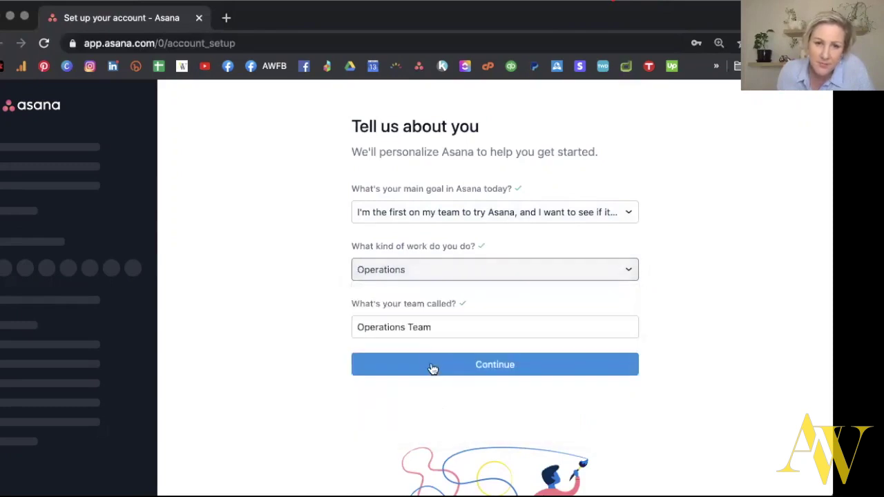
{"action": "left_click_drag", "start_coordinate": [442, 326], "coordinate": [338, 329]}
{"action": "type", "text": "Aerlie Wildy Consulting"}
{"action": "left_click", "coordinate": [424, 370]}
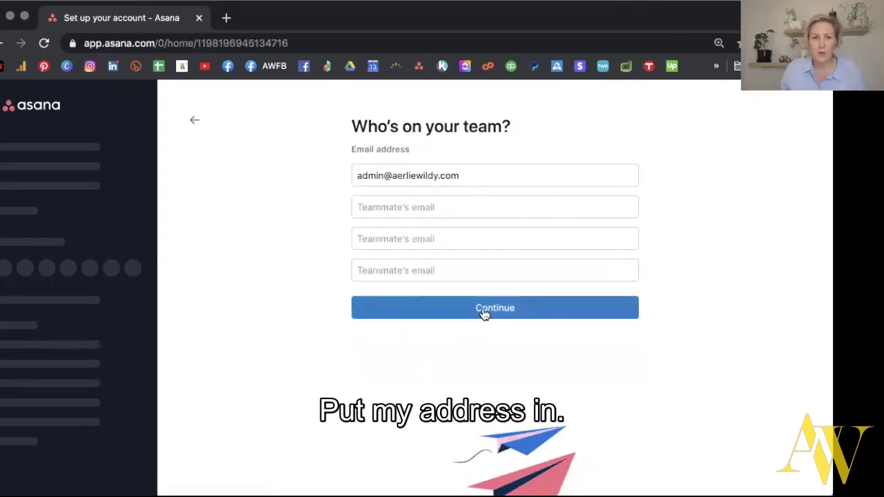
{"action": "left_click", "coordinate": [482, 311]}
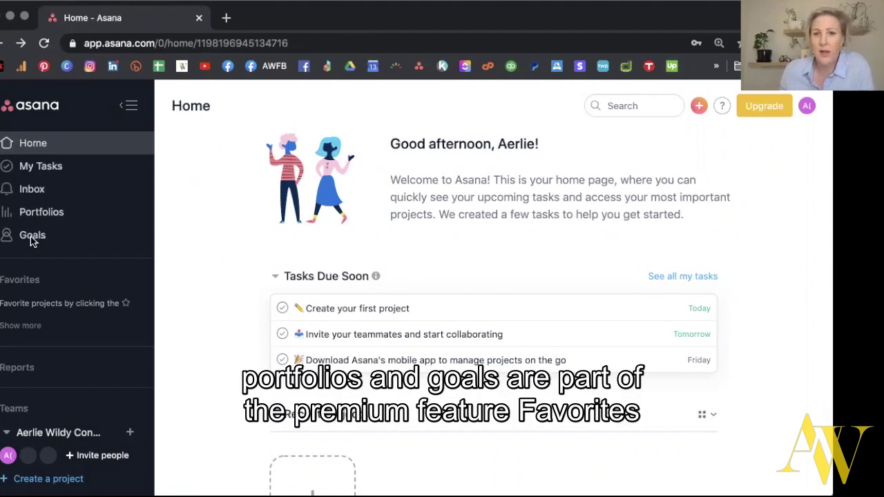
Open the consulting team's overview page from the sidebar and bring up Edit Team Settings.
{"action": "scroll", "coordinate": [62, 296], "scroll_direction": "down", "scroll_amount": 2}
{"action": "scroll", "coordinate": [61, 296], "scroll_direction": "up", "scroll_amount": 2}
{"action": "scroll", "coordinate": [48, 300], "scroll_direction": "down", "scroll_amount": 2}
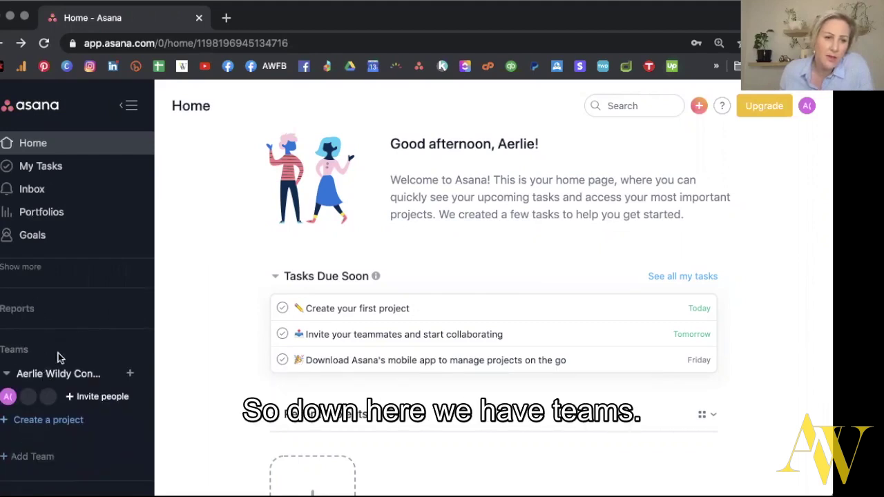
{"action": "scroll", "coordinate": [60, 379], "scroll_direction": "down", "scroll_amount": 2}
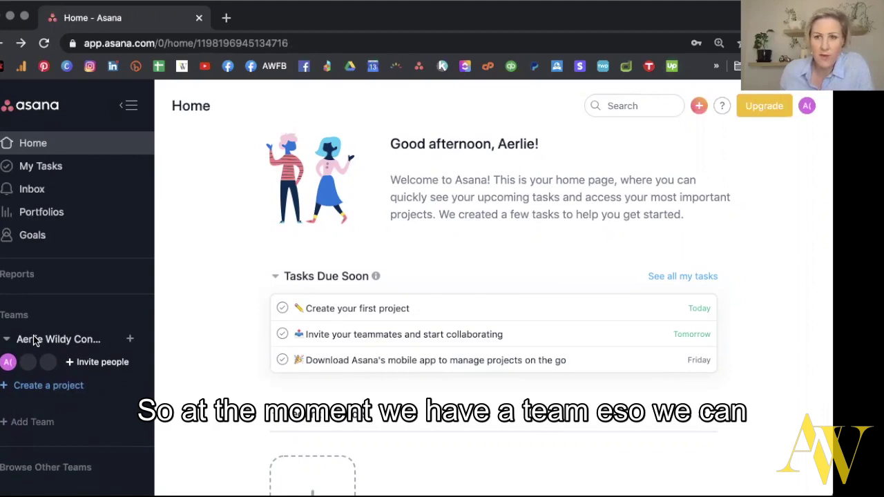
{"action": "scroll", "coordinate": [34, 345], "scroll_direction": "down", "scroll_amount": 2}
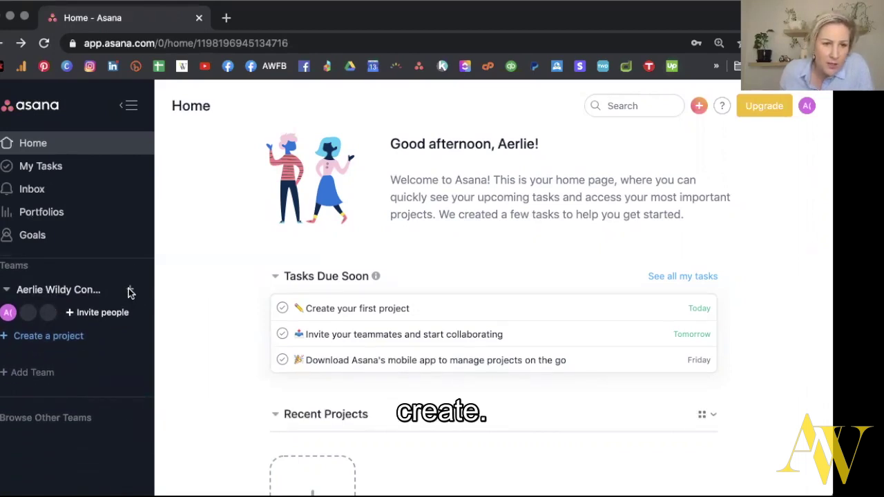
{"action": "left_click", "coordinate": [130, 292]}
{"action": "left_click", "coordinate": [72, 292]}
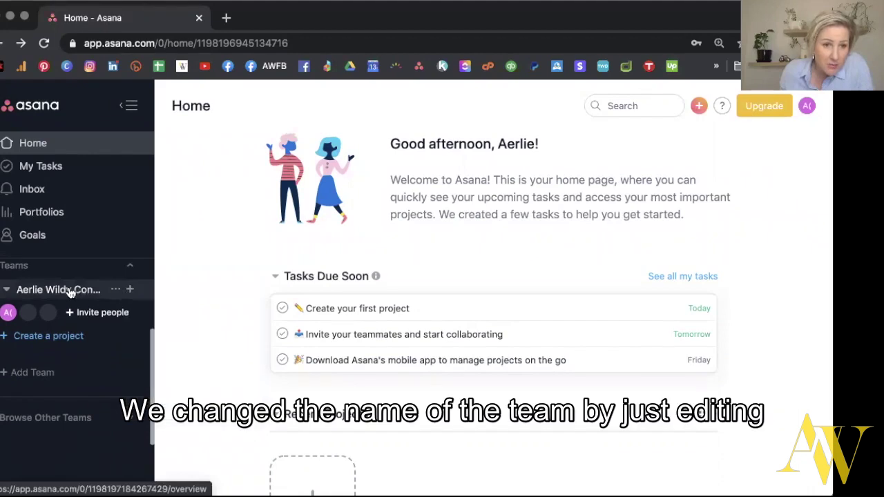
{"action": "left_click", "coordinate": [72, 293]}
{"action": "left_click", "coordinate": [115, 291]}
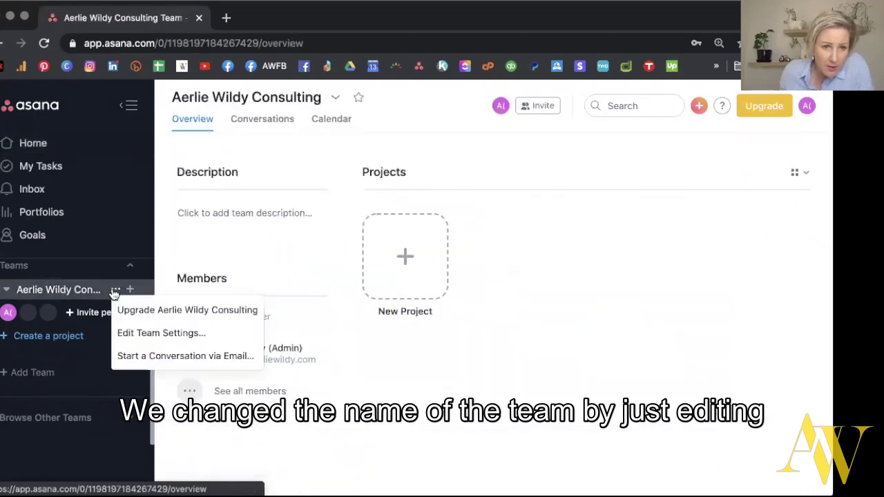
{"action": "left_click", "coordinate": [119, 336]}
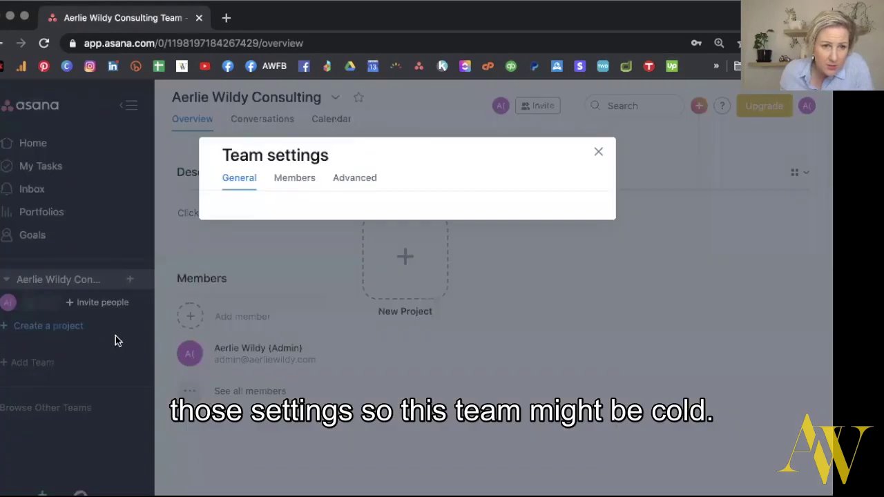
Change the team name to Admin, save it with Update Team, then start a new team.
{"action": "left_click_drag", "start_coordinate": [344, 269], "coordinate": [219, 274]}
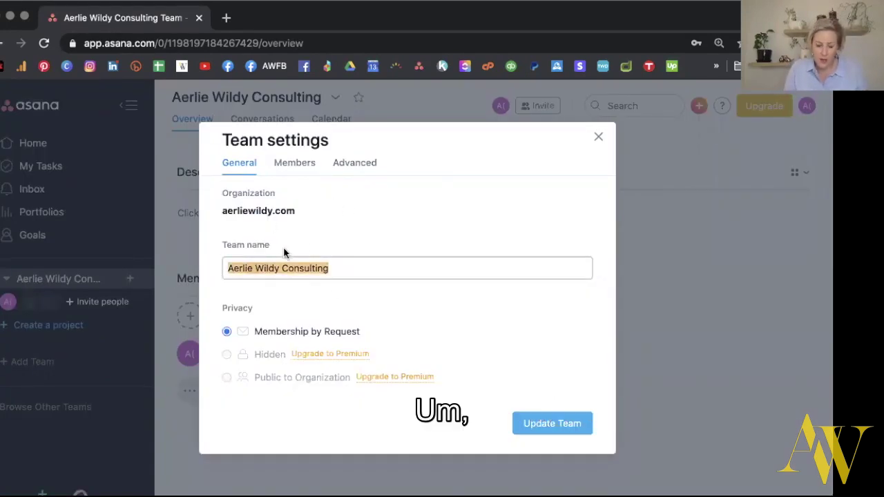
{"action": "type", "text": "Admin"}
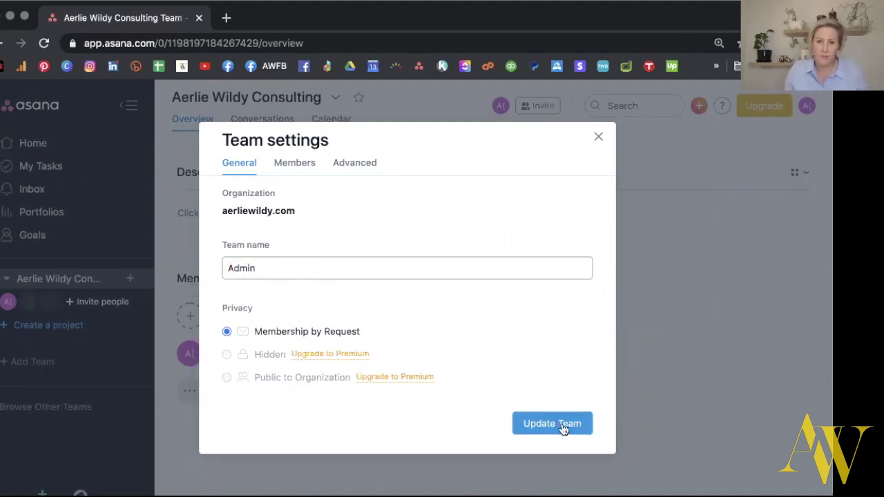
{"action": "left_click", "coordinate": [295, 164]}
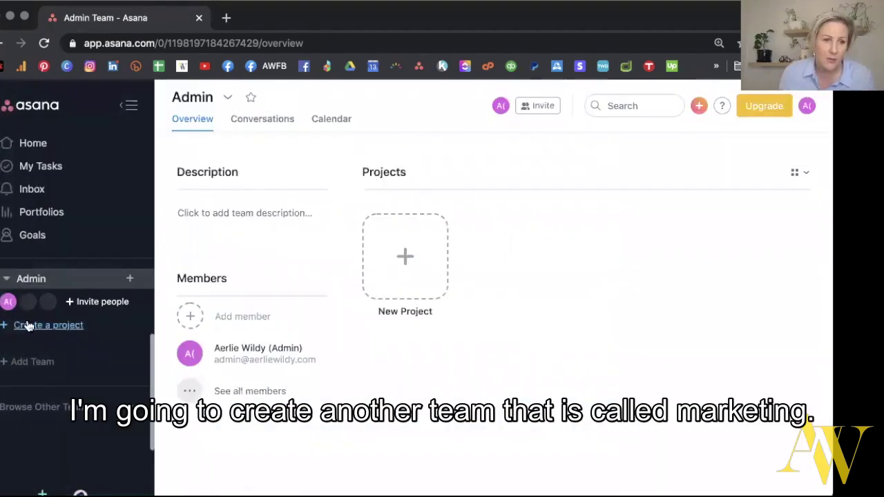
{"action": "left_click", "coordinate": [29, 362]}
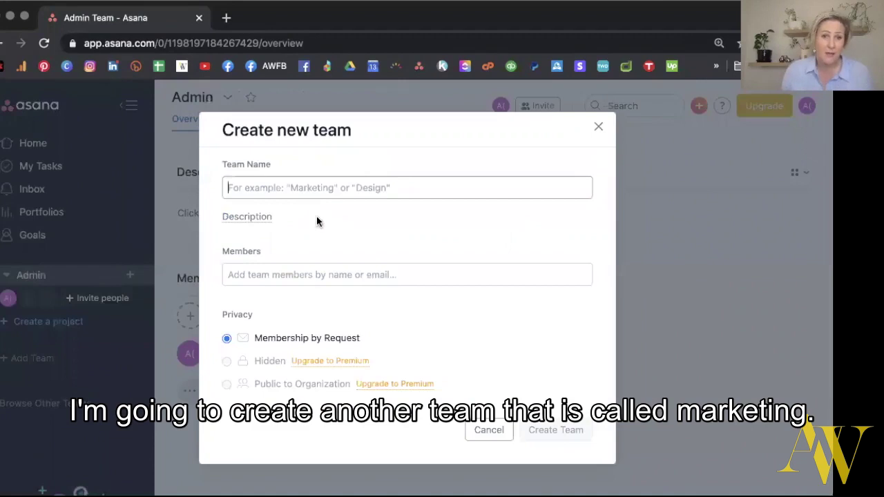
Create the Marketing team, then start another team and enter a client team name.
{"action": "type", "text": "Marketing"}
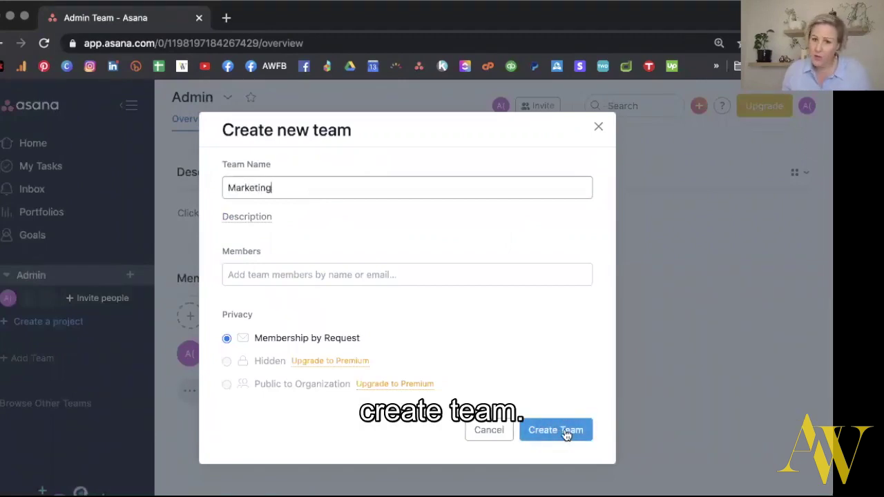
{"action": "left_click", "coordinate": [556, 430]}
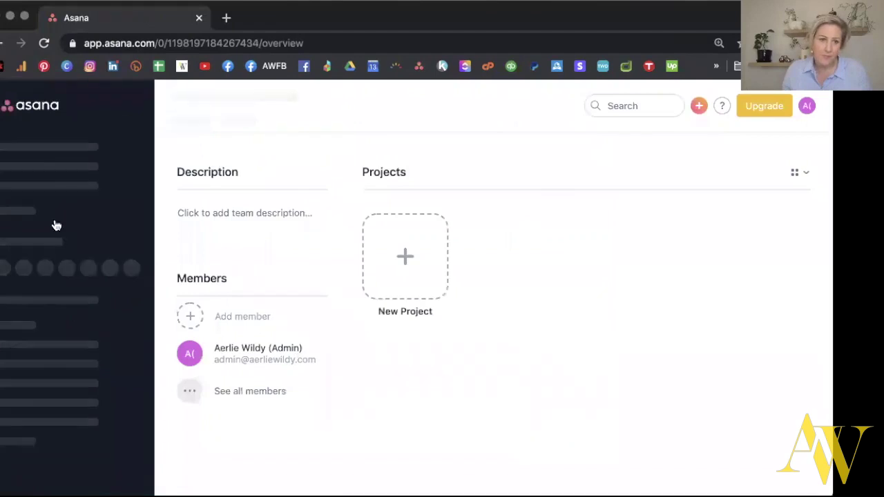
{"action": "scroll", "coordinate": [55, 366], "scroll_direction": "down", "scroll_amount": 5}
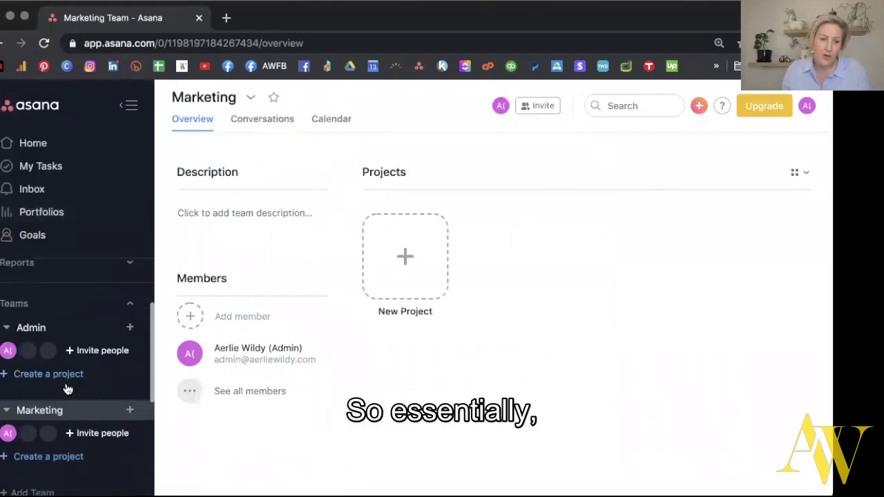
{"action": "left_click", "coordinate": [38, 427]}
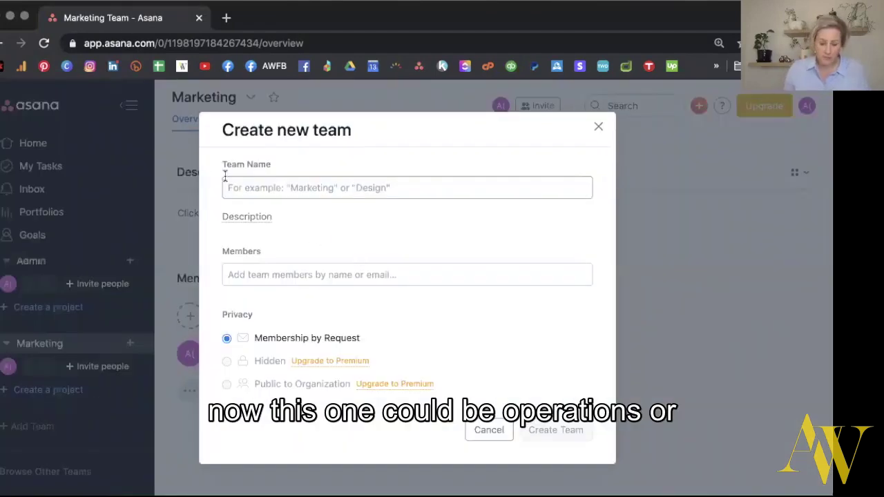
{"action": "type", "text": "Operations"}
{"action": "key", "text": "super+a"}
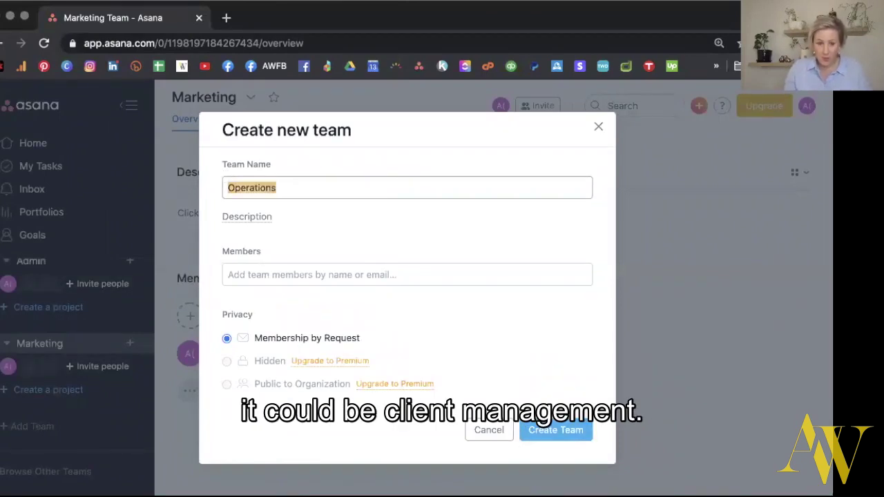
{"action": "type", "text": "Client Managem3ent"}
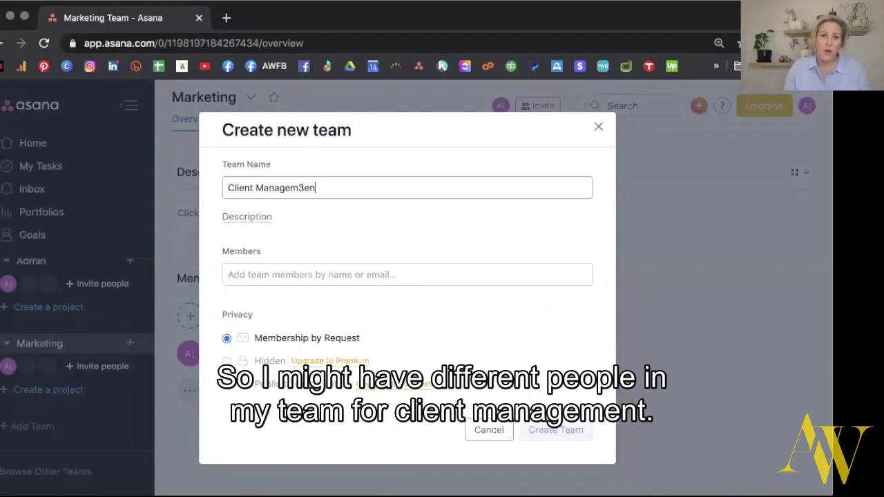
{"action": "key", "text": "BackSpace"}
{"action": "key", "text": "BackSpace"}
{"action": "key", "text": "BackSpace"}
{"action": "key", "text": "BackSpace"}
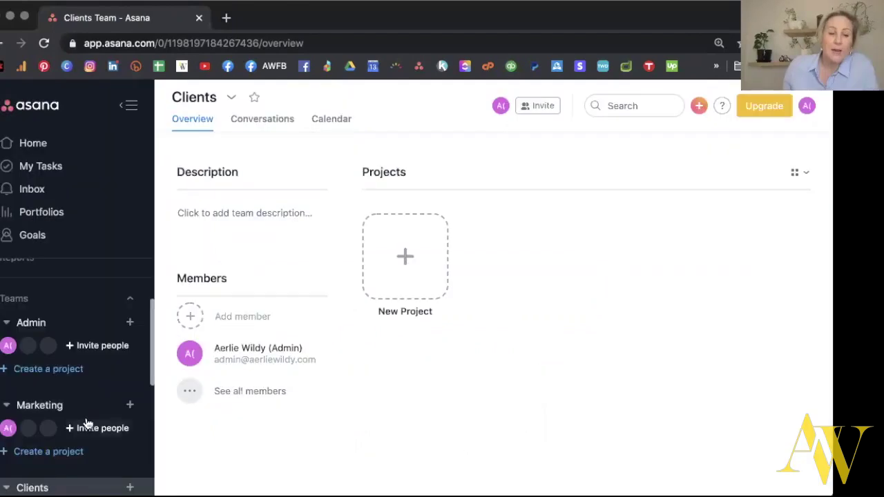
{"action": "scroll", "coordinate": [86, 422], "scroll_direction": "down", "scroll_amount": 2}
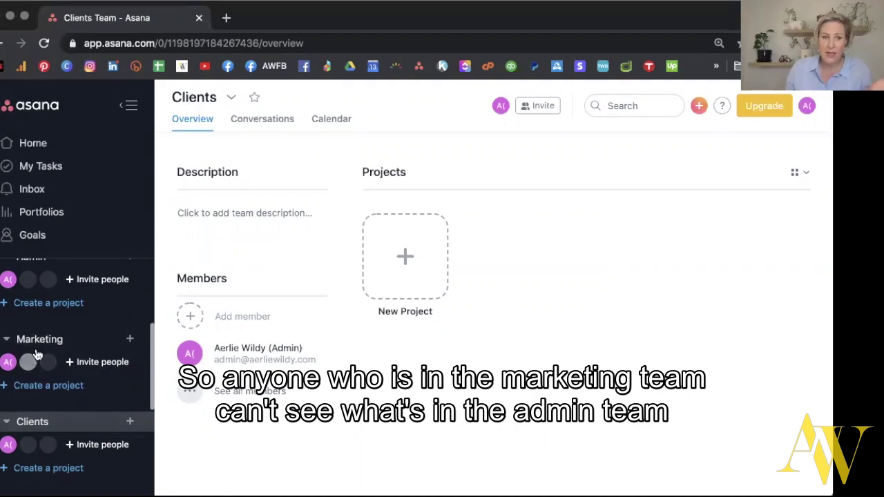
{"action": "scroll", "coordinate": [49, 283], "scroll_direction": "up", "scroll_amount": 1}
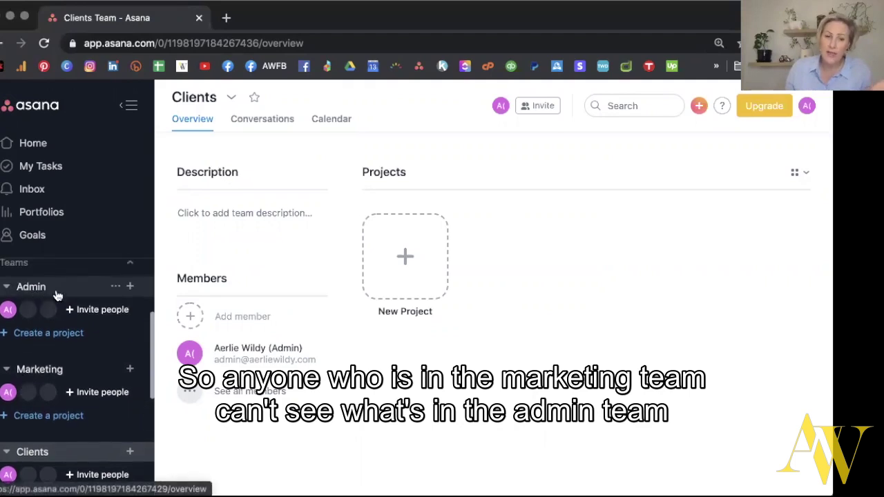
{"action": "scroll", "coordinate": [76, 359], "scroll_direction": "down", "scroll_amount": 3}
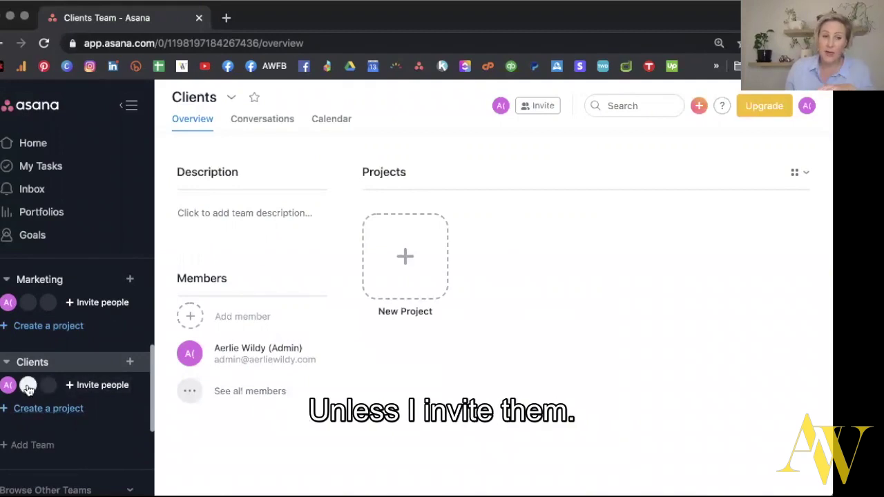
{"action": "left_click", "coordinate": [28, 386]}
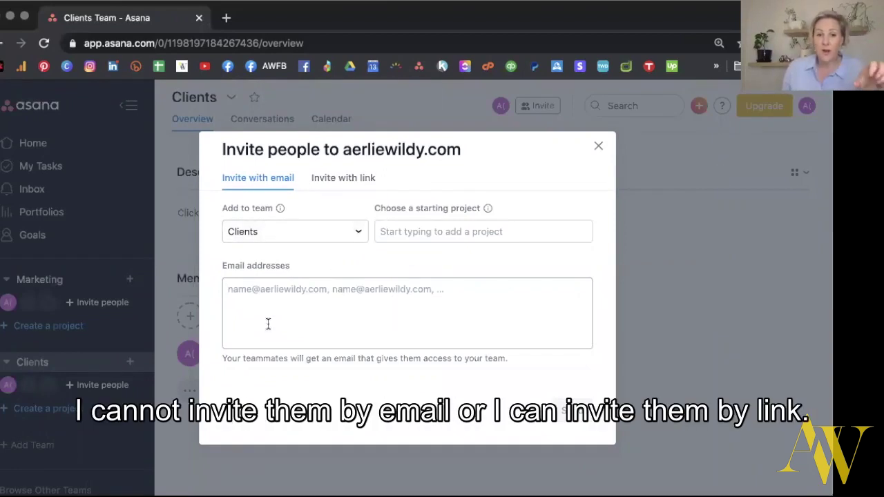
{"action": "left_click", "coordinate": [598, 146]}
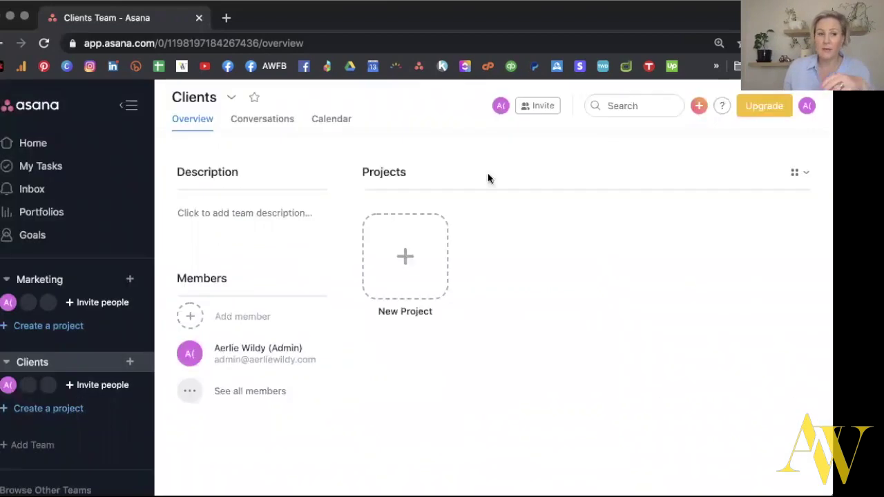
Start a blank Marketing project named Launch Plan, public to the team, in List view.
{"action": "left_click", "coordinate": [57, 333]}
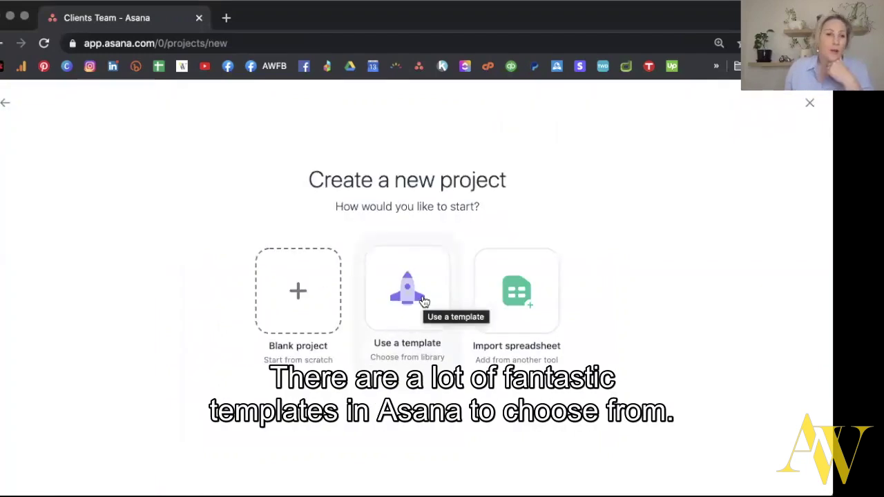
{"action": "left_click", "coordinate": [298, 288]}
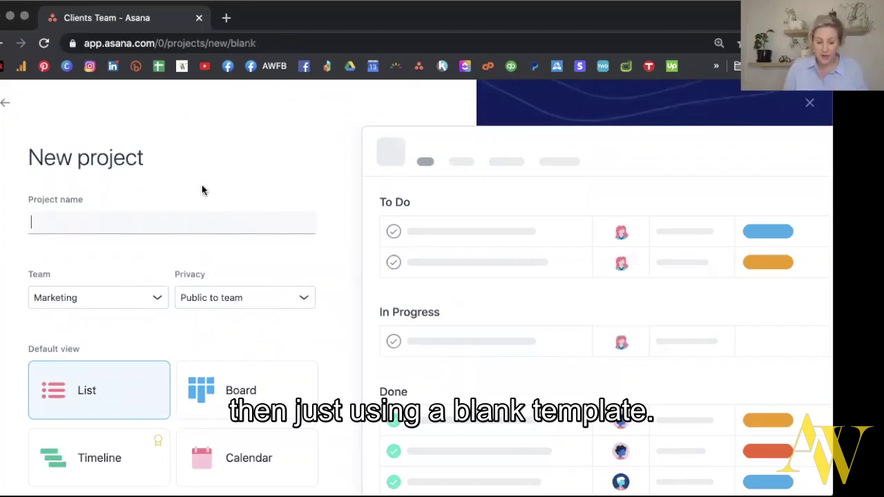
{"action": "type", "text": "Launch Plan"}
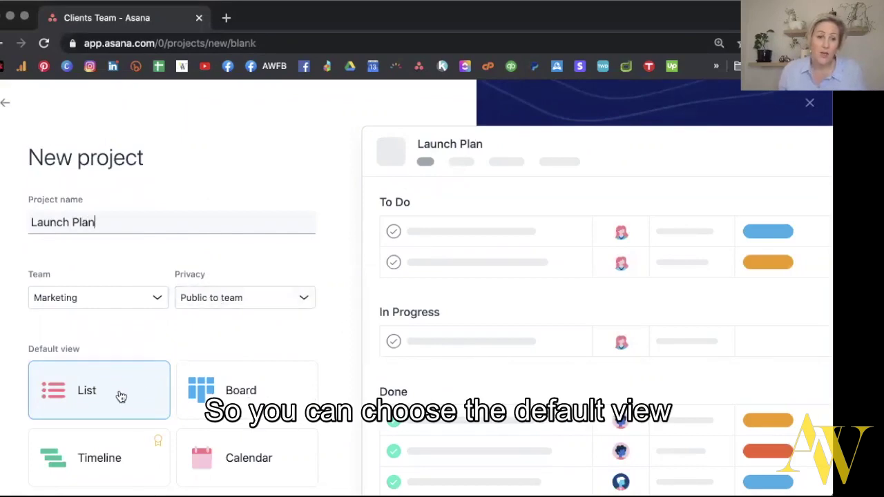
{"action": "scroll", "coordinate": [119, 395], "scroll_direction": "down", "scroll_amount": 2}
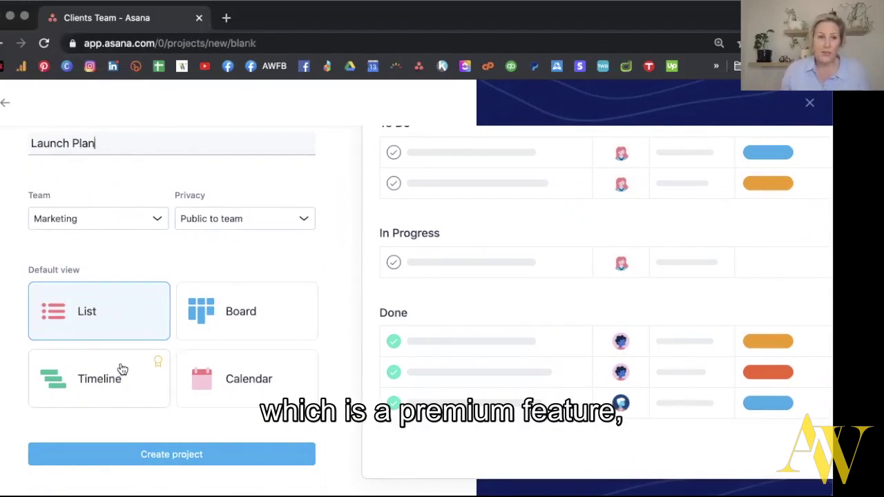
{"action": "left_click", "coordinate": [230, 220]}
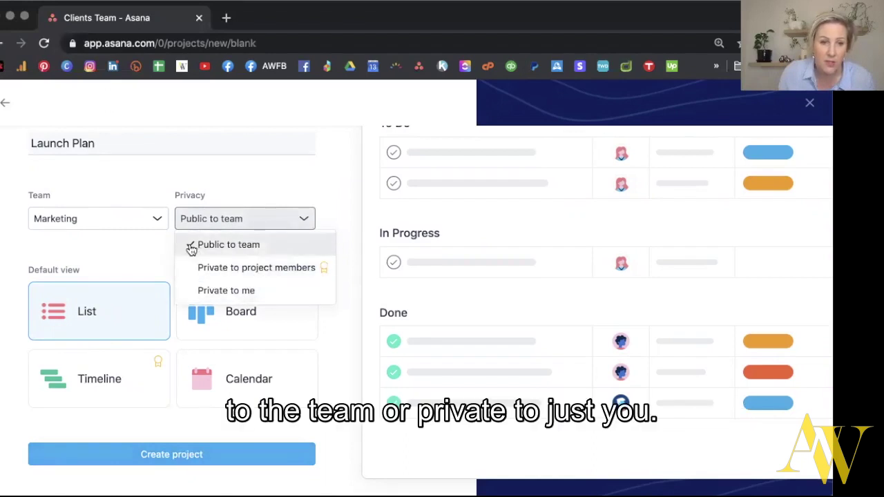
{"action": "left_click", "coordinate": [198, 436]}
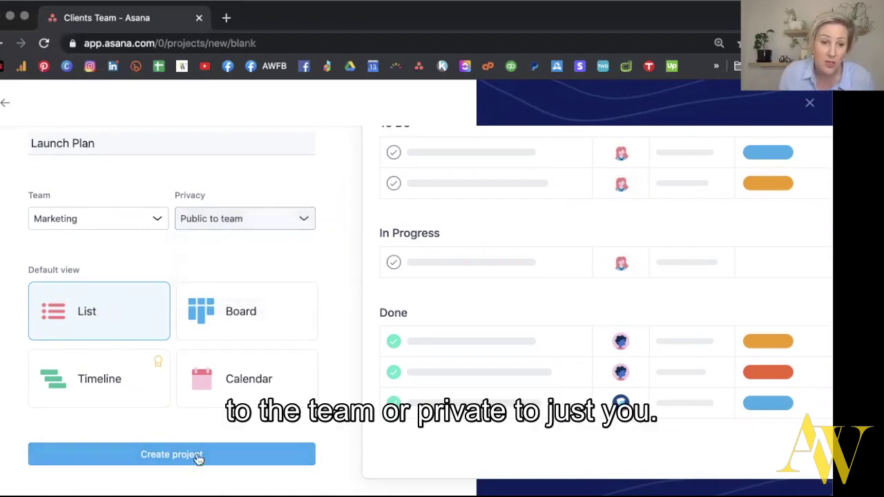
Create the Launch Plan project and close its getting-started checklist.
{"action": "left_click", "coordinate": [198, 455]}
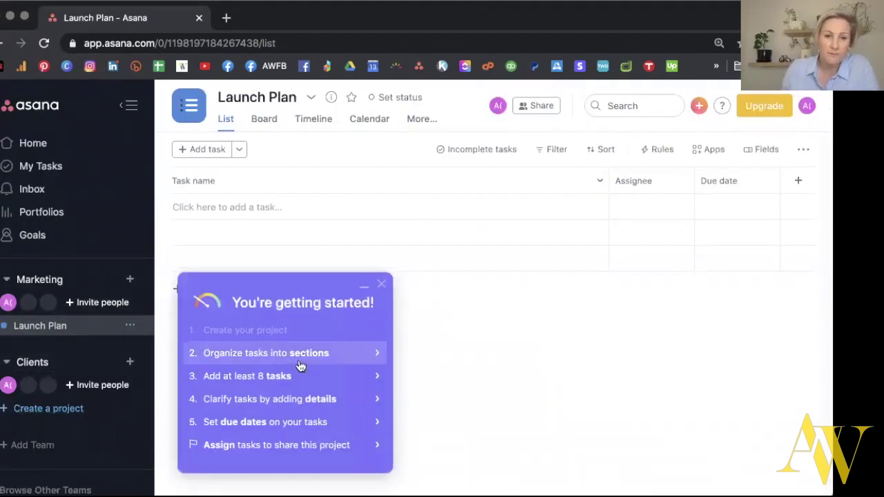
{"action": "left_click", "coordinate": [382, 286]}
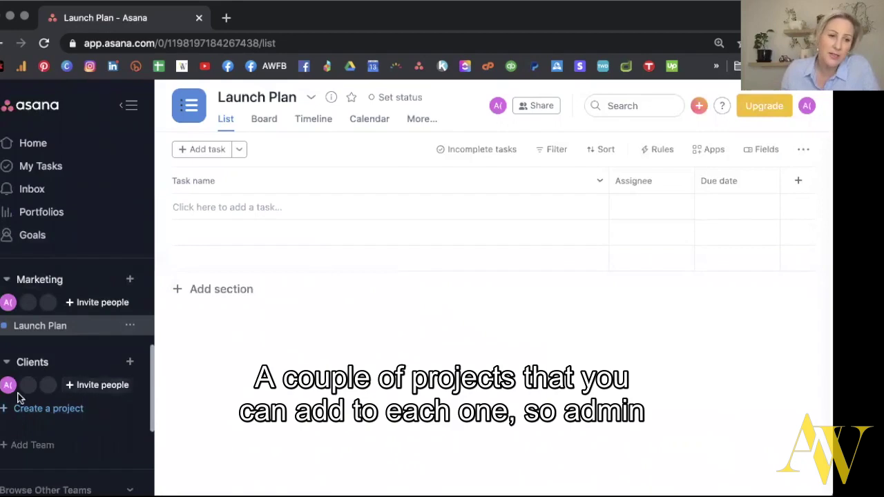
{"action": "scroll", "coordinate": [41, 338], "scroll_direction": "up", "scroll_amount": 3}
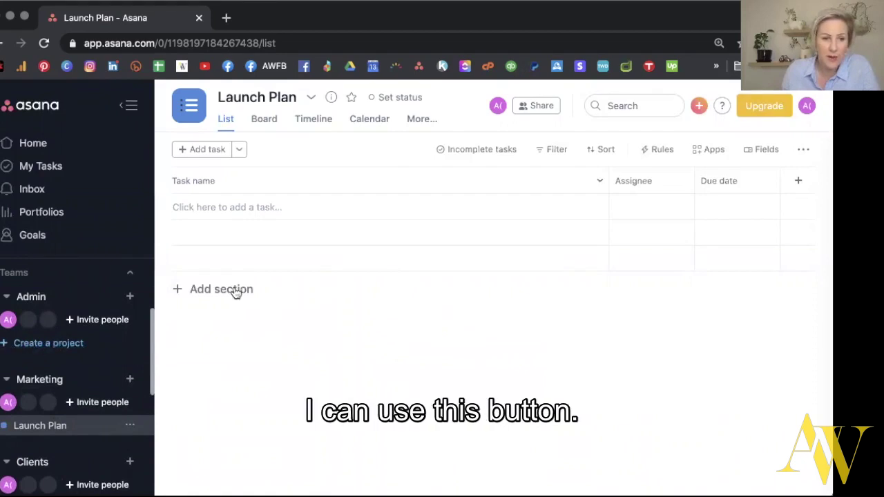
Create a blank Regular Operations project from the quick-create + menu.
{"action": "left_click", "coordinate": [698, 107]}
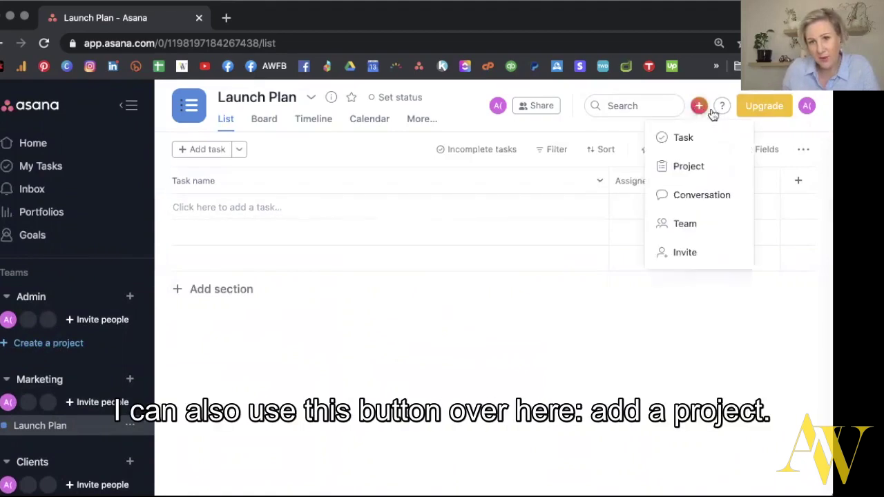
{"action": "left_click", "coordinate": [690, 168]}
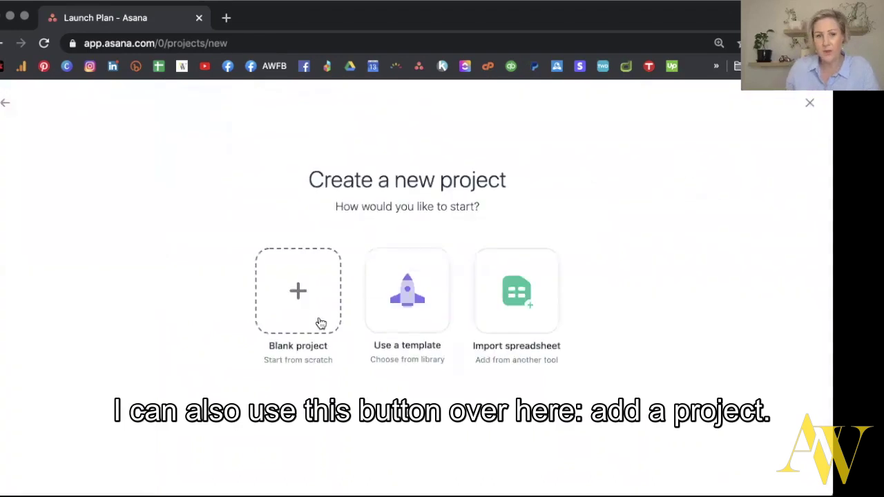
{"action": "left_click", "coordinate": [298, 294]}
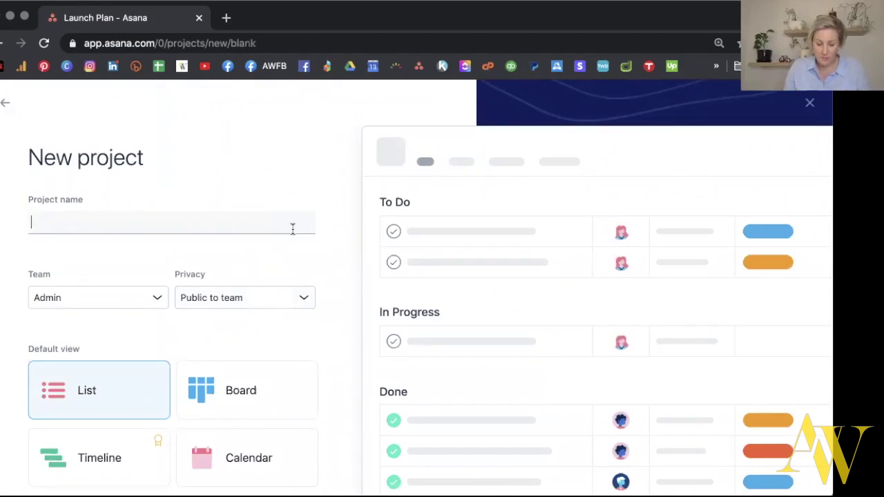
{"action": "type", "text": "Regular"}
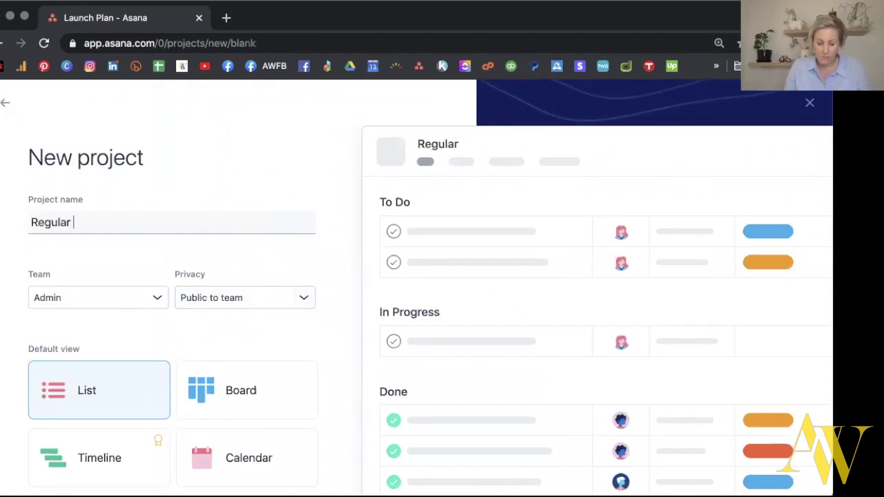
{"action": "type", "text": " Operations"}
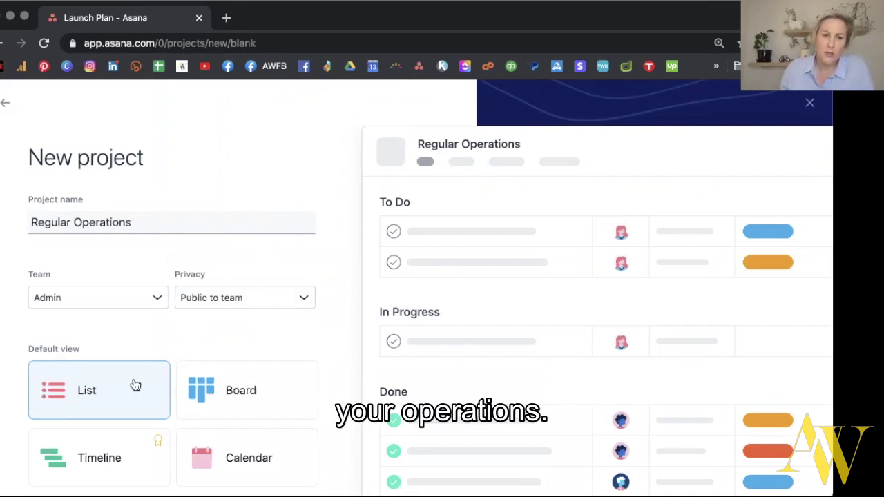
{"action": "scroll", "coordinate": [192, 443], "scroll_direction": "down", "scroll_amount": 1}
{"action": "left_click", "coordinate": [215, 476]}
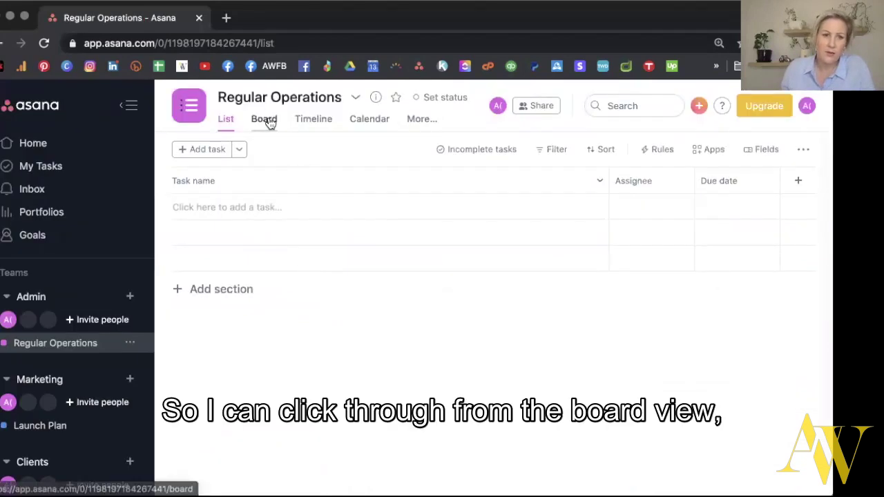
{"action": "left_click", "coordinate": [265, 120]}
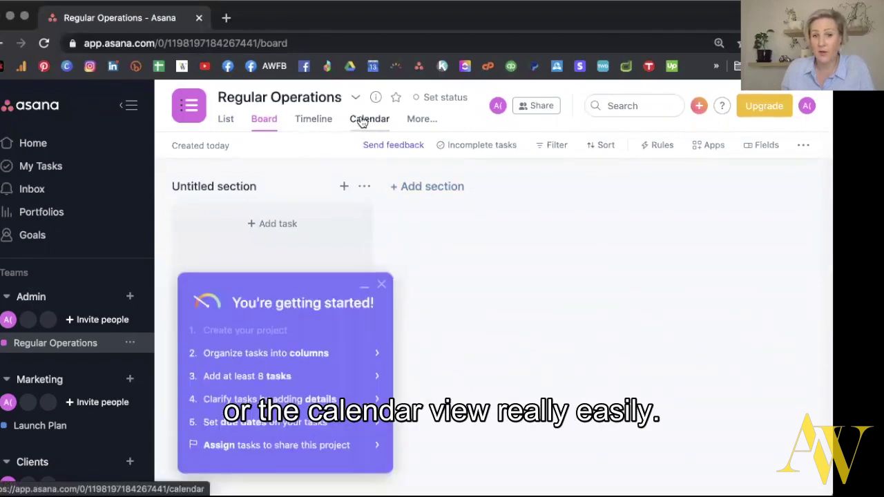
{"action": "left_click", "coordinate": [366, 119]}
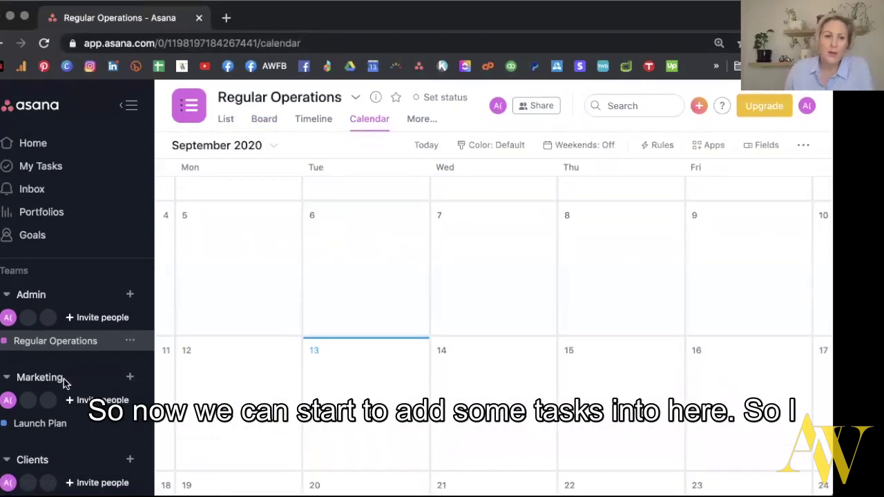
{"action": "left_click", "coordinate": [57, 341]}
{"action": "scroll", "coordinate": [53, 345], "scroll_direction": "up", "scroll_amount": 2}
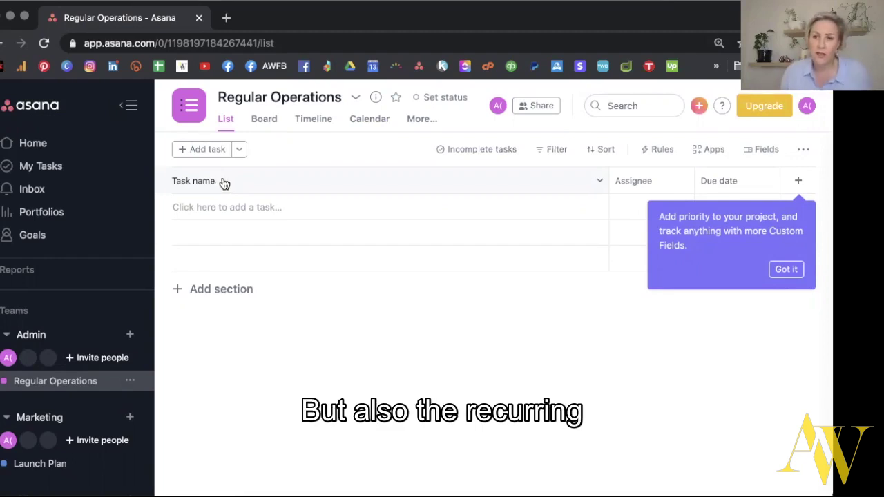
Dismiss the custom fields tip and add a Publish Blog task to the project.
{"action": "left_click", "coordinate": [788, 269]}
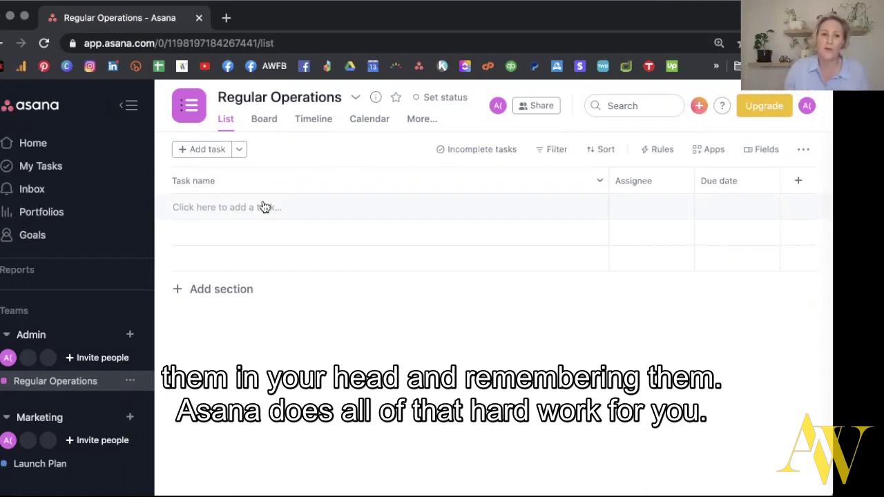
{"action": "left_click", "coordinate": [199, 210]}
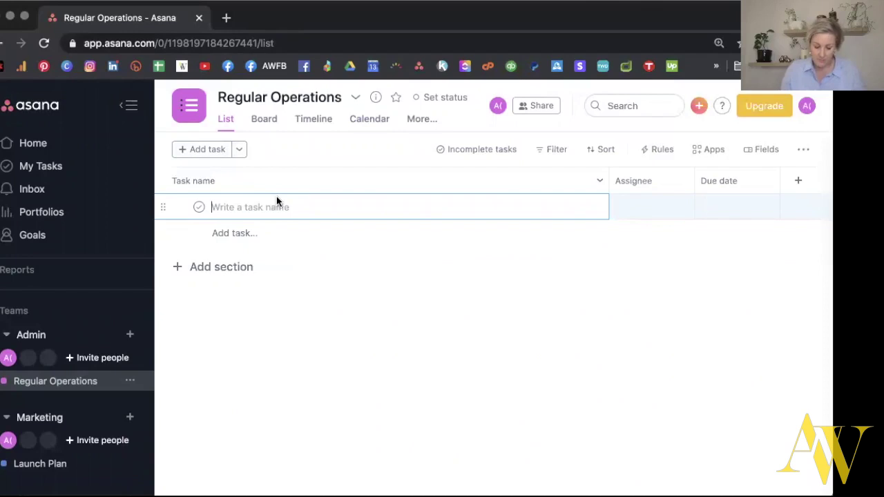
{"action": "type", "text": "Pub"}
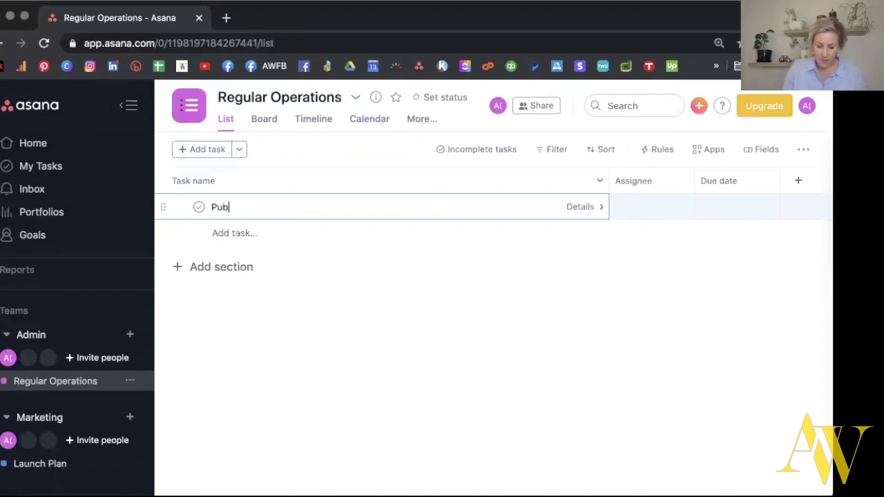
{"action": "type", "text": "lish Blog"}
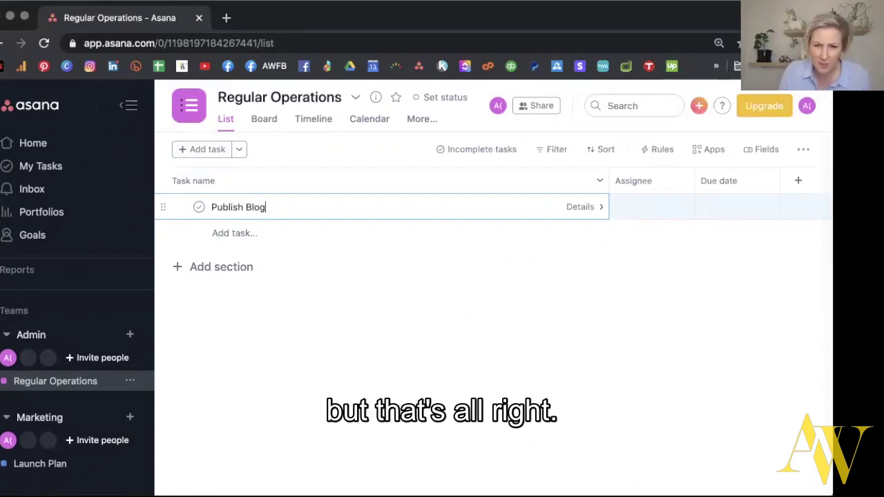
{"action": "double_click", "coordinate": [211, 206]}
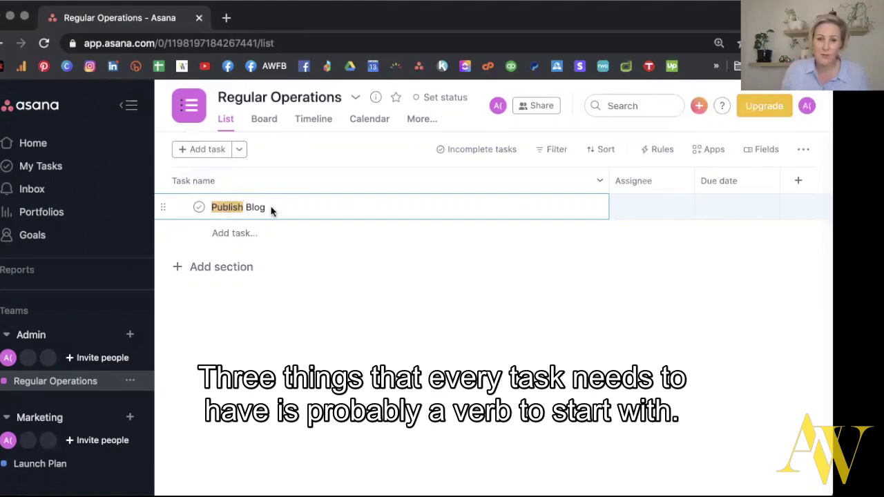
{"action": "left_click", "coordinate": [358, 209]}
Add a second task named Record Stats for the week below Publish Blog.
{"action": "key", "text": "Return"}
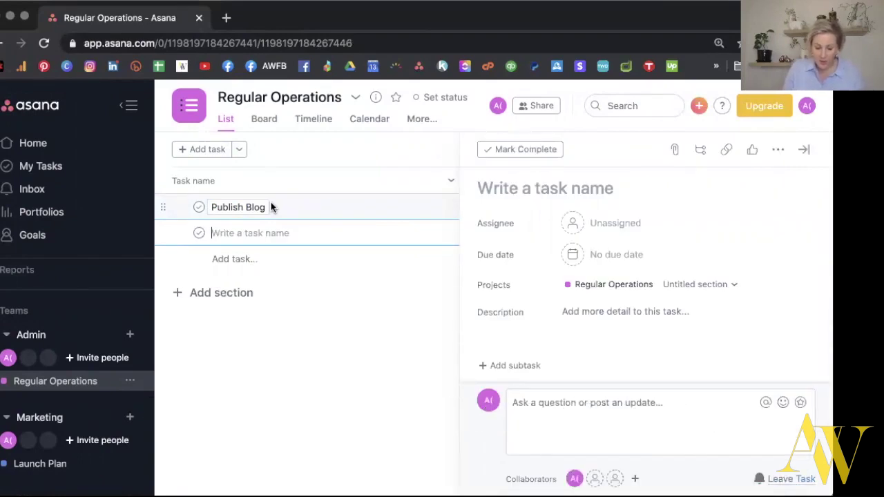
{"action": "type", "text": "Tra"}
{"action": "key", "text": "BackSpace"}
{"action": "key", "text": "BackSpace"}
{"action": "type", "text": "Recro"}
{"action": "key", "text": "BackSpace"}
{"action": "key", "text": "BackSpace"}
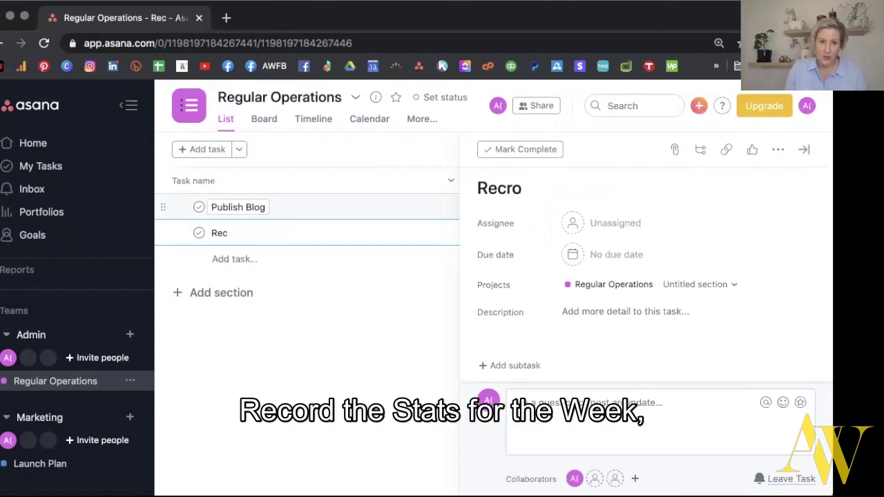
{"action": "type", "text": "ord Stats for the week"}
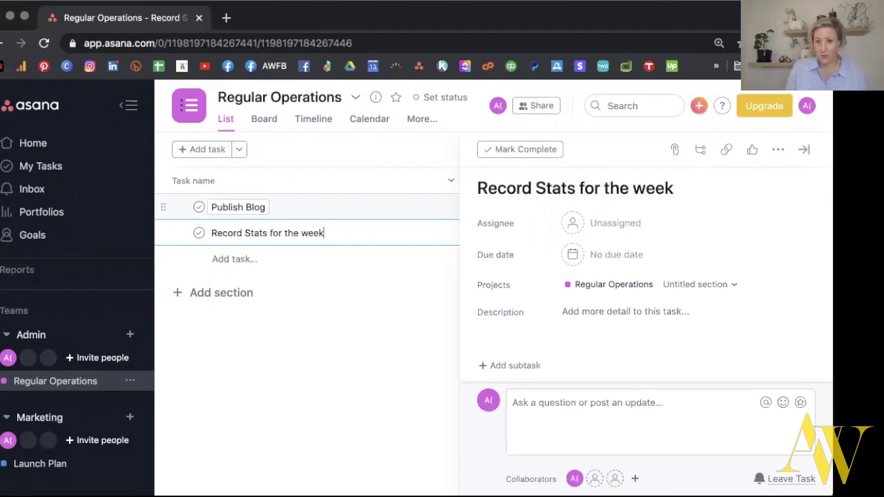
{"action": "key", "text": "Return"}
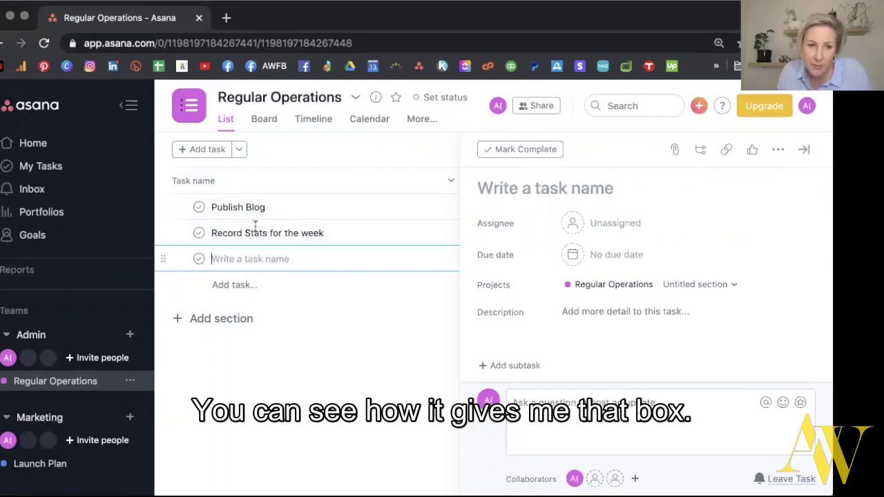
Close the empty task and open the Record Stats for the week details.
{"action": "left_click", "coordinate": [800, 150]}
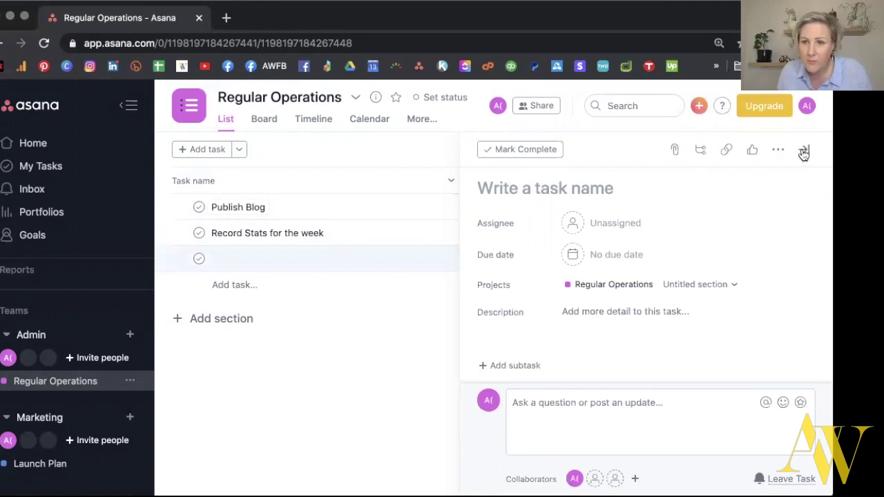
{"action": "mouse_move", "coordinate": [573, 213]}
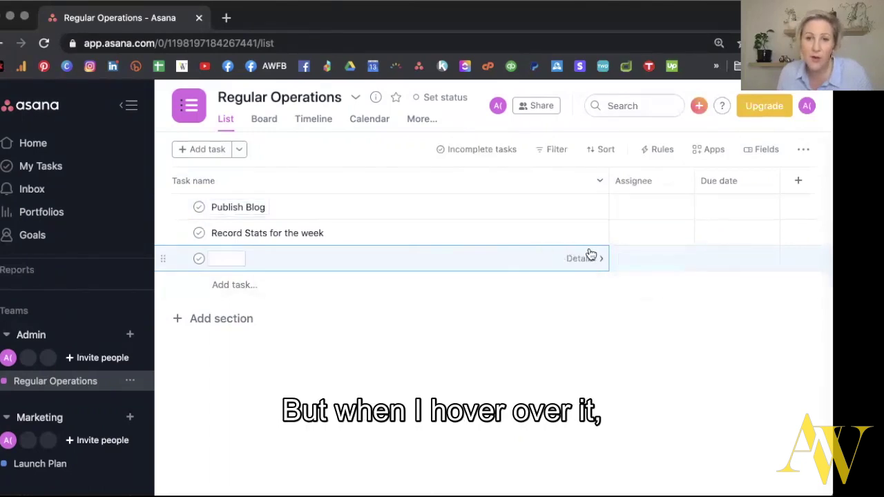
{"action": "left_click", "coordinate": [583, 235]}
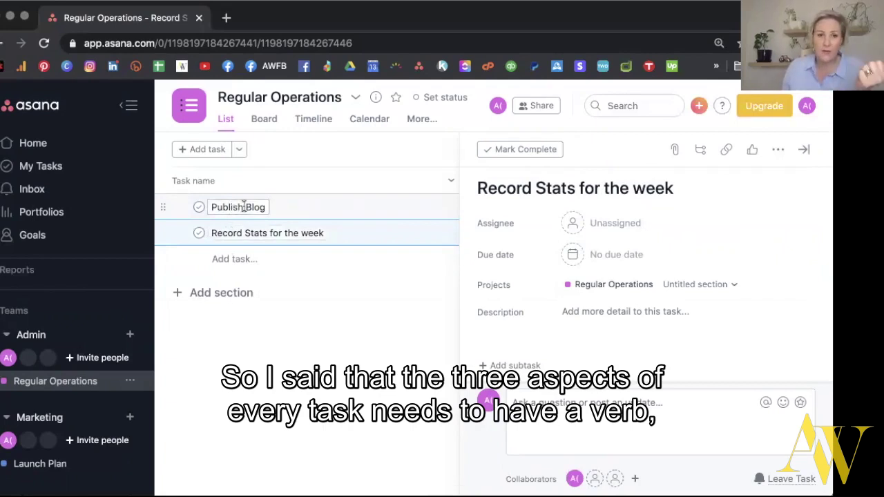
Assign Publish Blog to the admin user and set its due date to October 19.
{"action": "double_click", "coordinate": [243, 206]}
{"action": "left_click", "coordinate": [585, 222]}
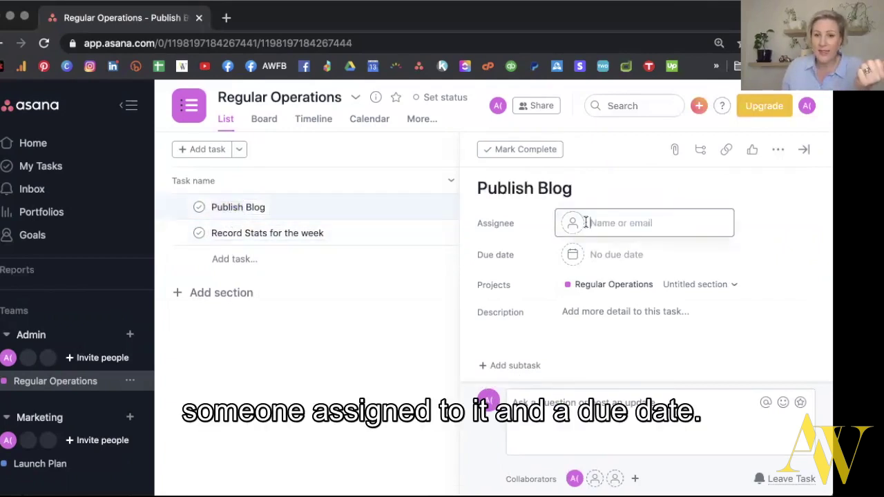
{"action": "left_click", "coordinate": [517, 253]}
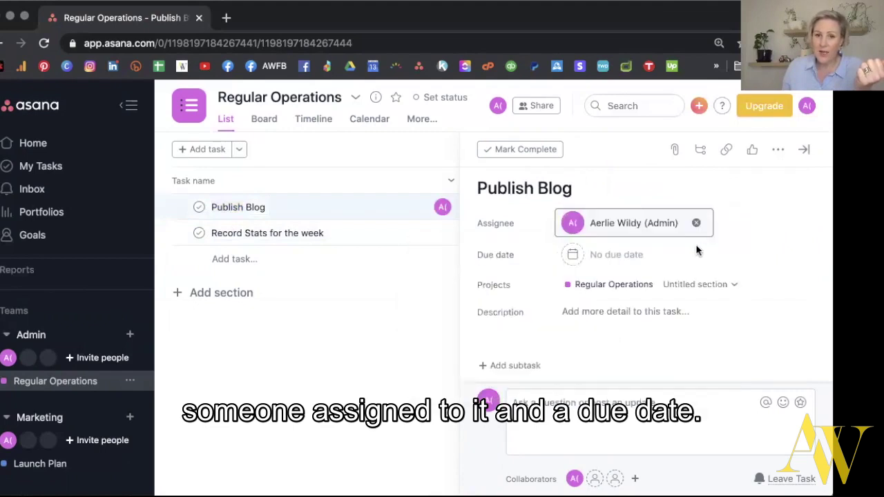
{"action": "left_click", "coordinate": [595, 256]}
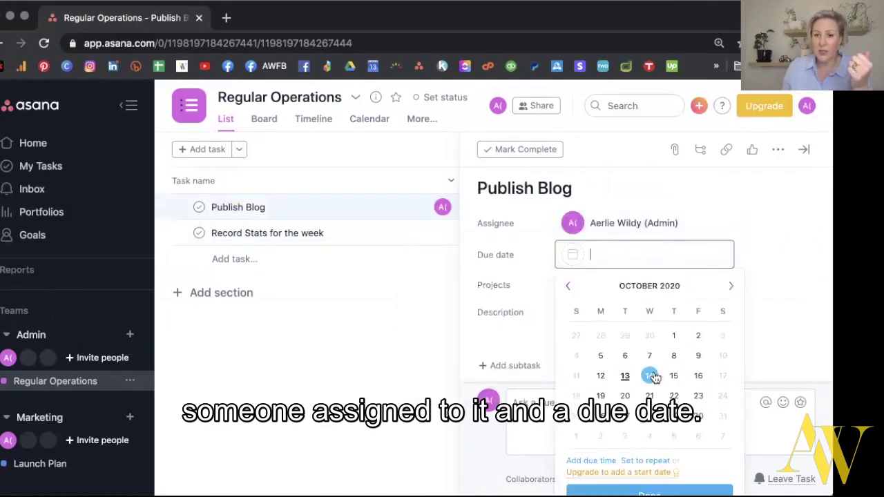
{"action": "left_click", "coordinate": [600, 395]}
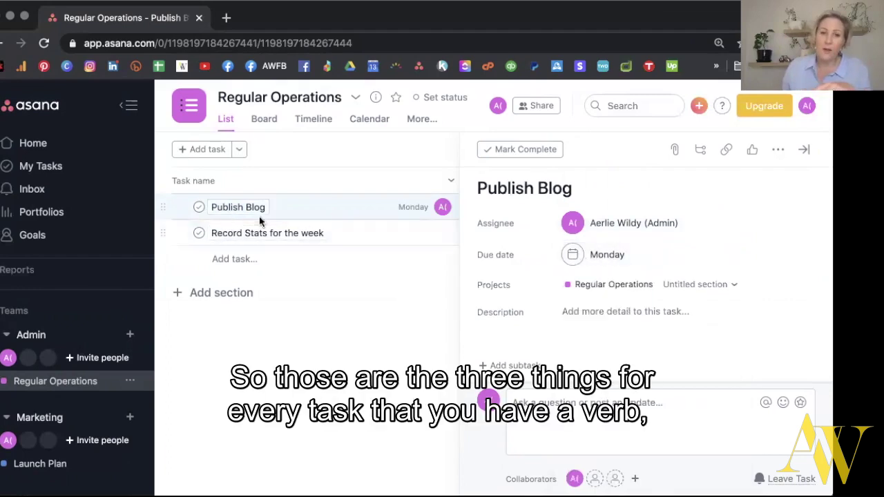
Make Publish Blog repeat weekly on Mondays.
{"action": "left_click", "coordinate": [608, 254]}
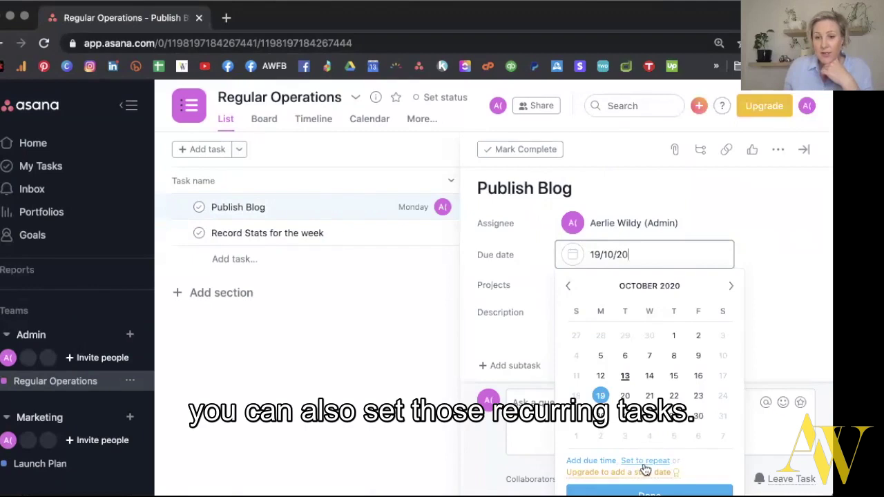
{"action": "left_click", "coordinate": [646, 461]}
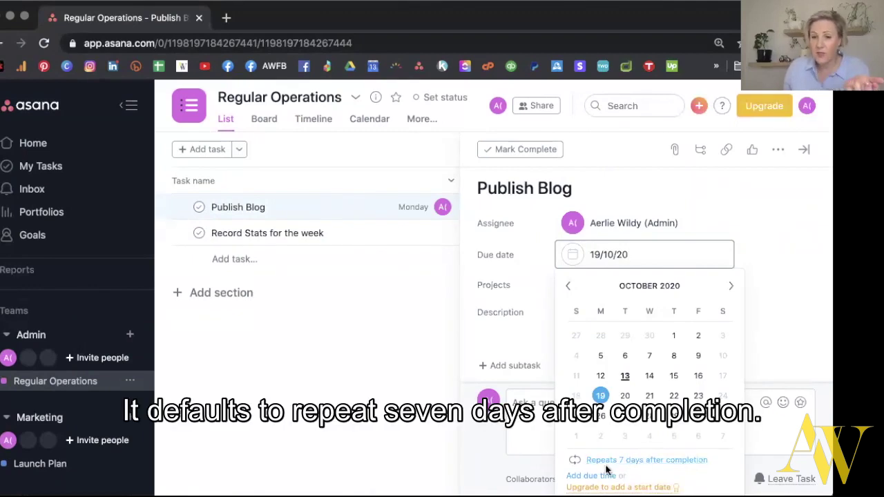
{"action": "left_click", "coordinate": [654, 463]}
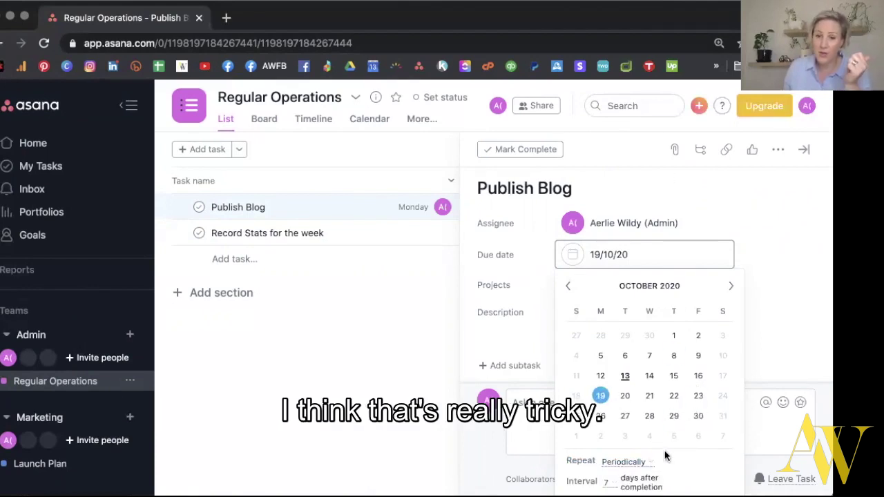
{"action": "left_click", "coordinate": [636, 462]}
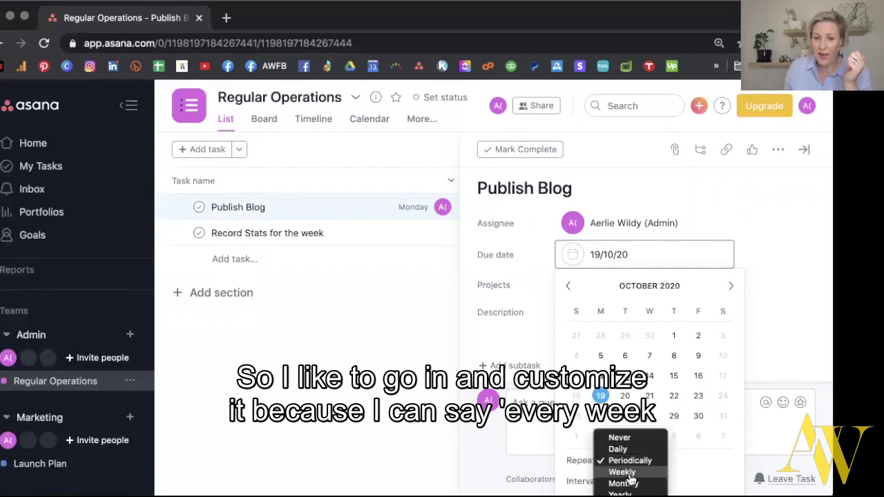
{"action": "left_click", "coordinate": [628, 473]}
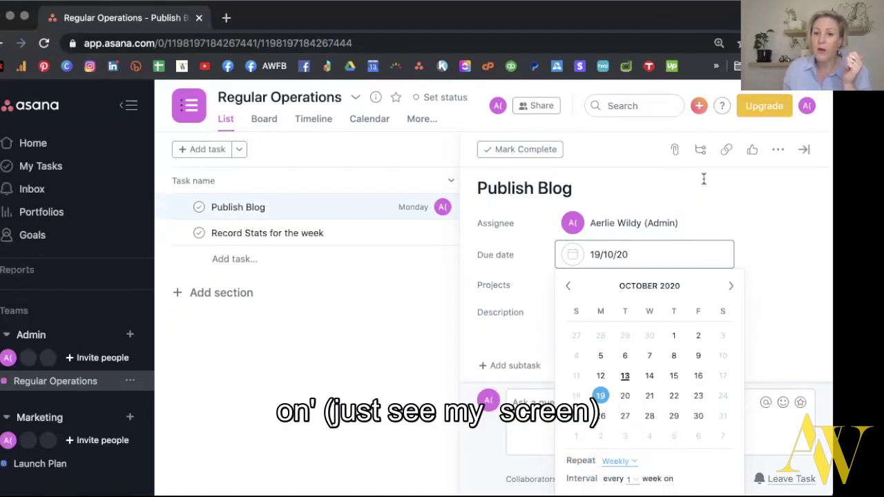
{"action": "left_click", "coordinate": [756, 230]}
{"action": "scroll", "coordinate": [756, 230], "scroll_direction": "down", "scroll_amount": 3}
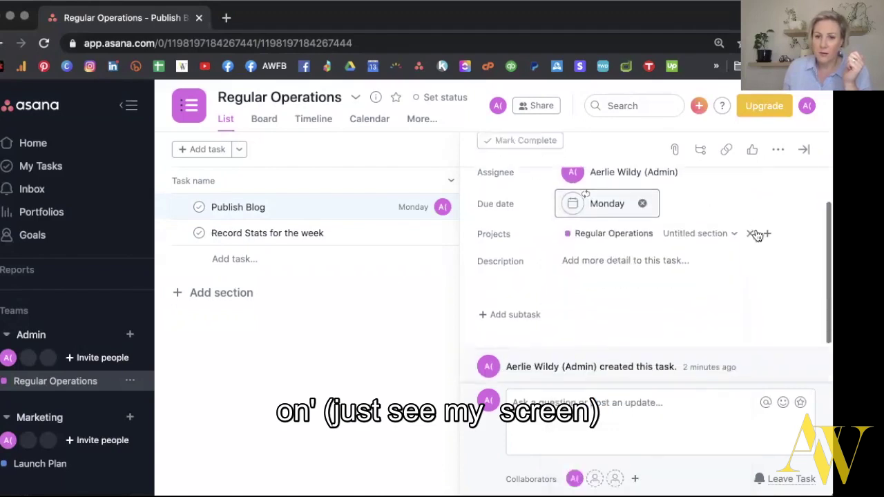
{"action": "scroll", "coordinate": [649, 200], "scroll_direction": "up", "scroll_amount": 1}
{"action": "left_click", "coordinate": [638, 201]}
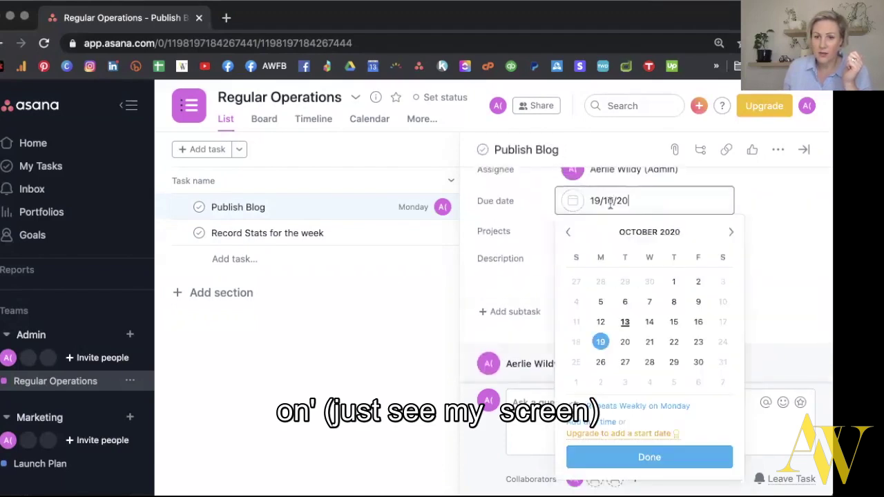
{"action": "left_click", "coordinate": [655, 407]}
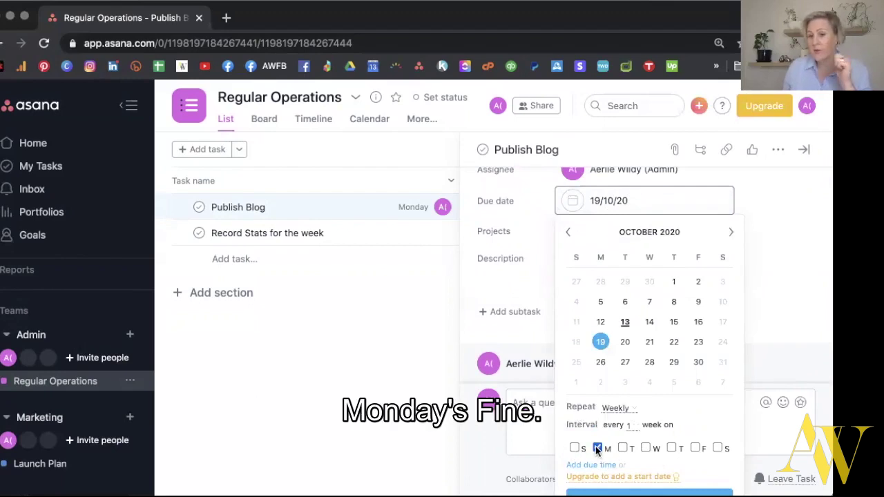
{"action": "left_click", "coordinate": [781, 275]}
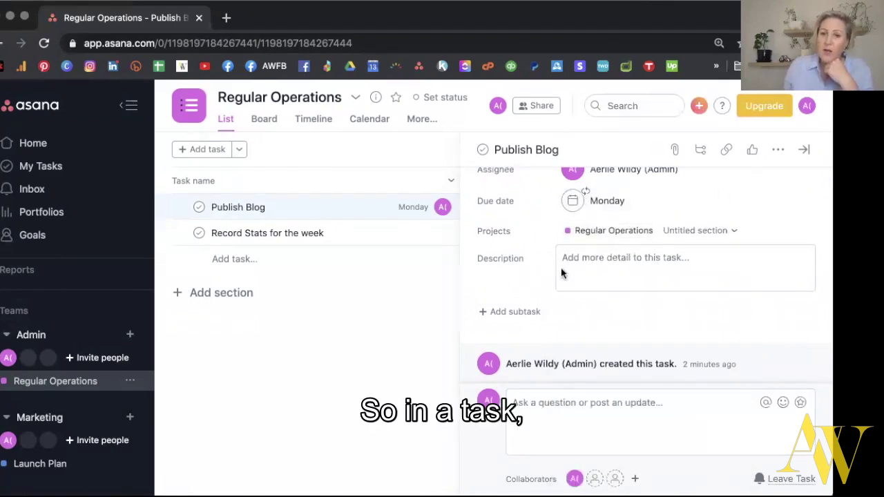
{"action": "left_click", "coordinate": [585, 261]}
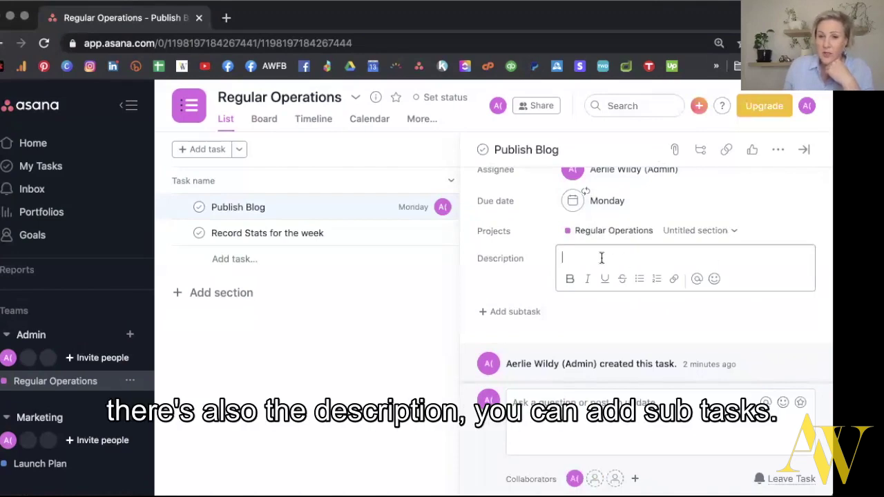
Add subtasks Draft Blog, Upload Blog, Format Blog, Create images and SEO & Metadata, discarding the empty row.
{"action": "left_click", "coordinate": [525, 311]}
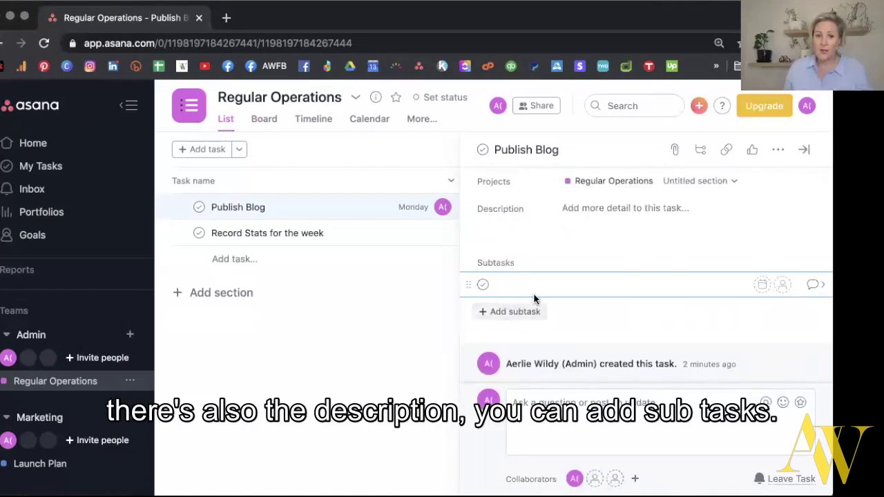
{"action": "type", "text": "Draft Blog"}
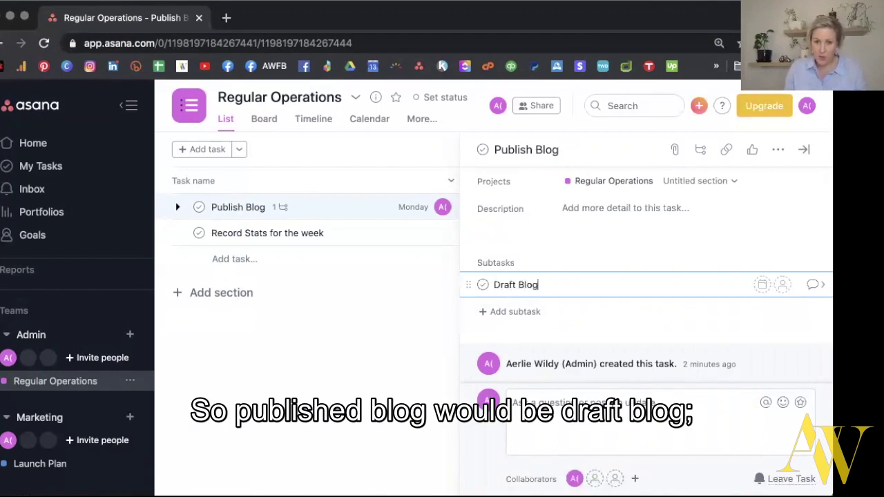
{"action": "key", "text": "Return"}
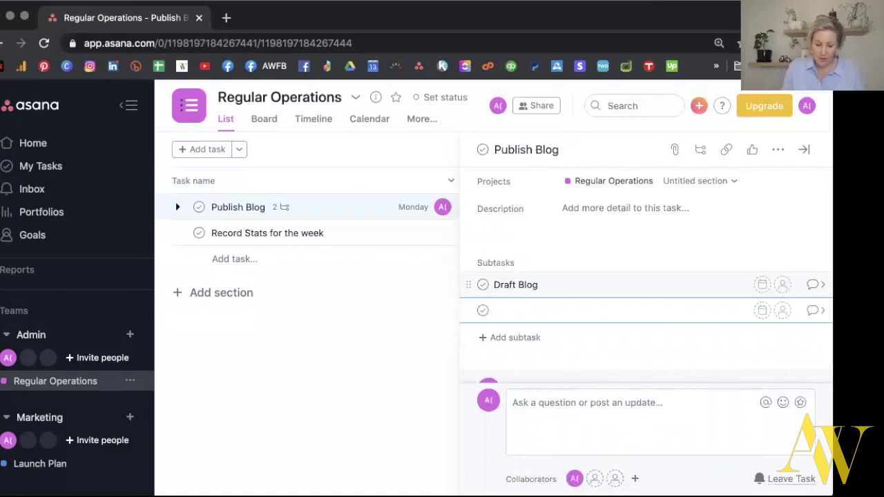
{"action": "type", "text": "Upload Blog"}
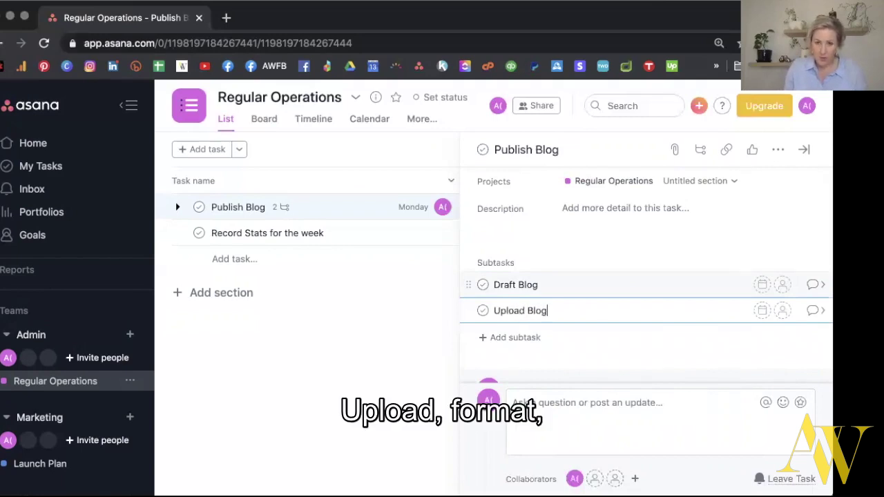
{"action": "key", "text": "Return"}
{"action": "type", "text": "Format Blog"}
{"action": "key", "text": "Return"}
{"action": "type", "text": "Create images"}
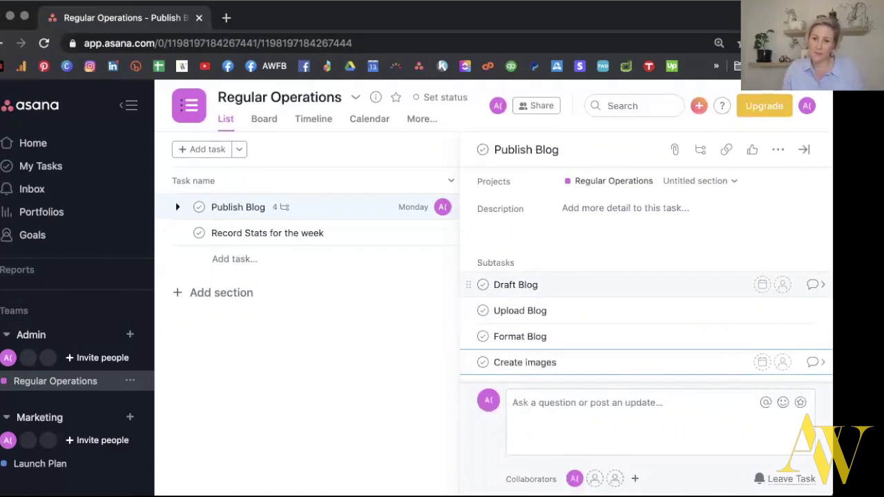
{"action": "key", "text": "Return"}
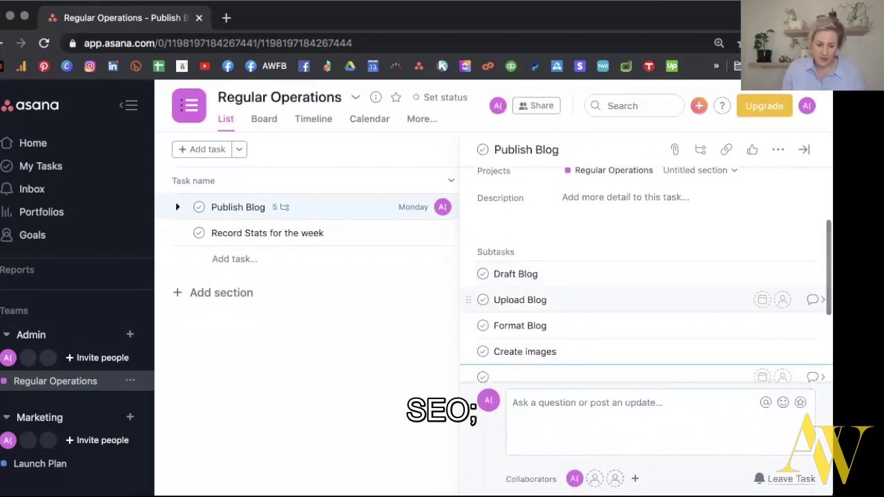
{"action": "type", "text": "SEO & Metadata"}
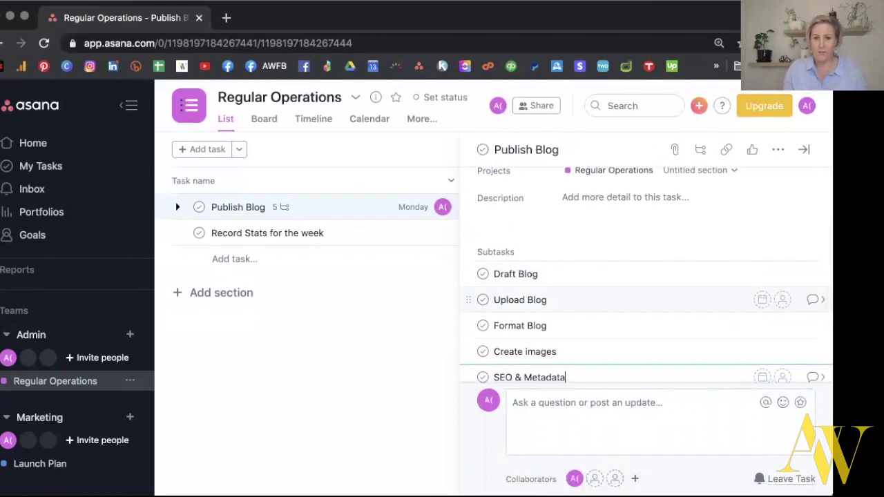
{"action": "key", "text": "Return"}
{"action": "scroll", "coordinate": [542, 253], "scroll_direction": "up", "scroll_amount": 3}
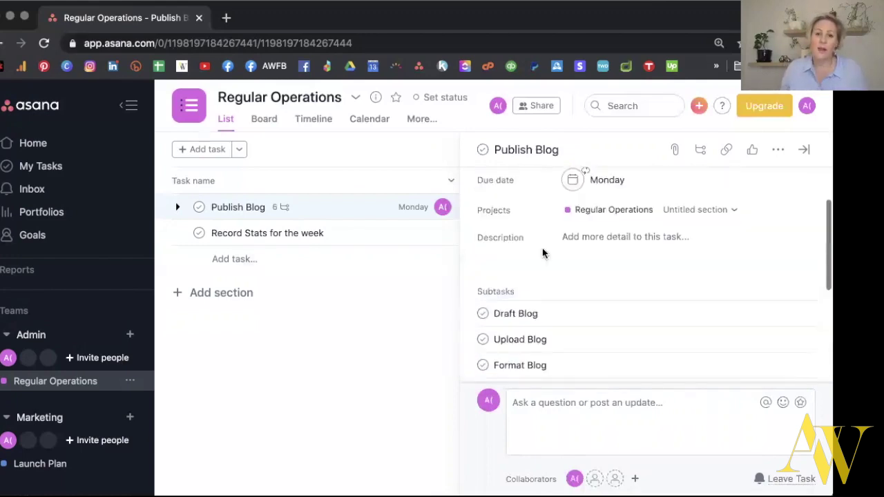
{"action": "scroll", "coordinate": [562, 328], "scroll_direction": "down", "scroll_amount": 3}
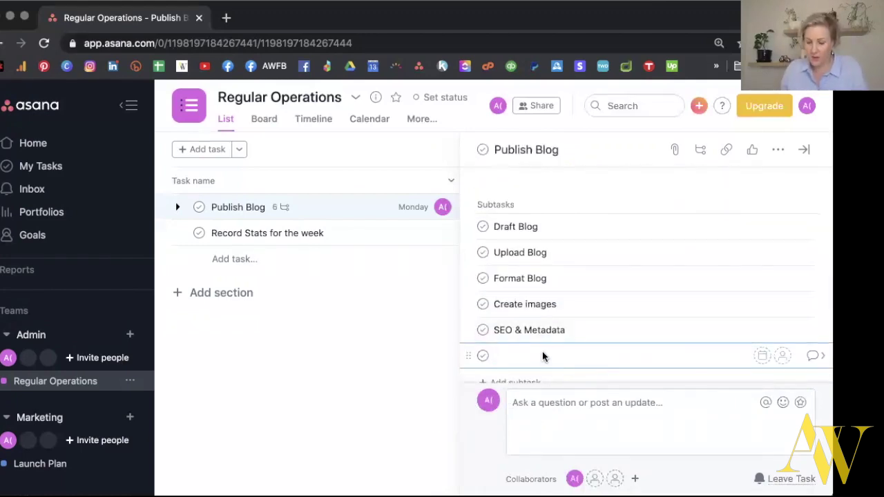
{"action": "key", "text": "BackSpace"}
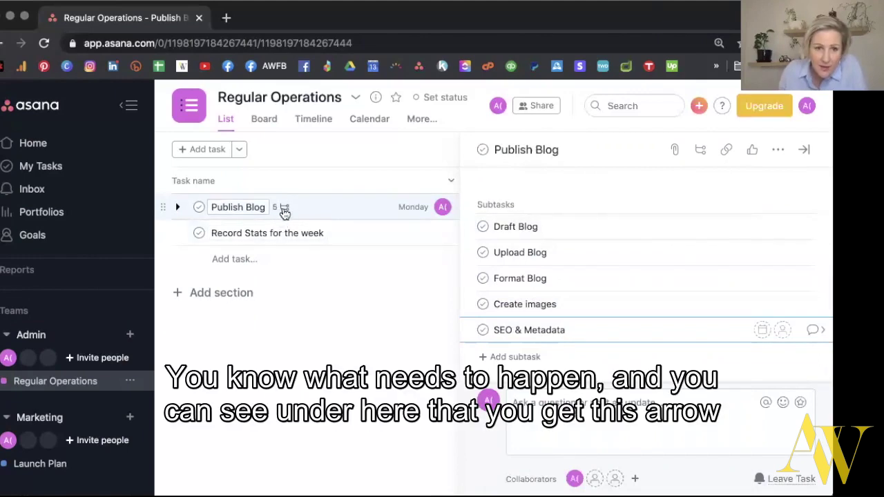
Check Publish Blog's five subtasks and action menus, then close its details pane.
{"action": "left_click", "coordinate": [178, 209]}
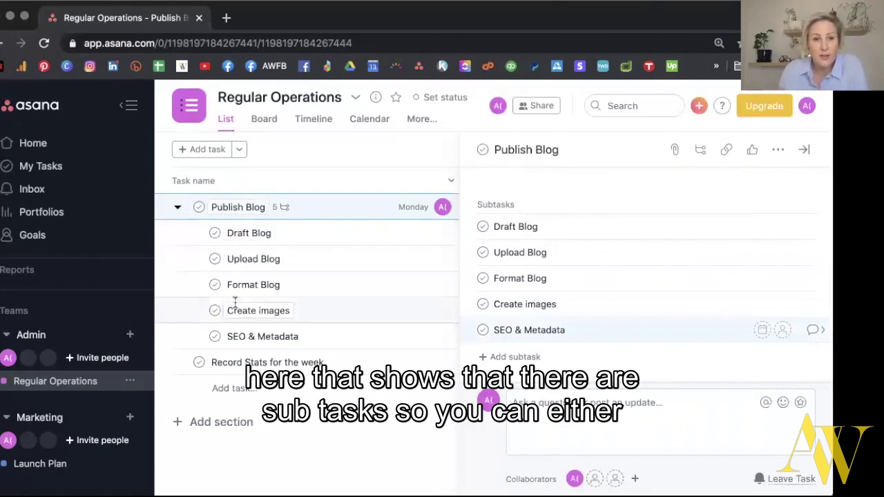
{"action": "left_click", "coordinate": [178, 209]}
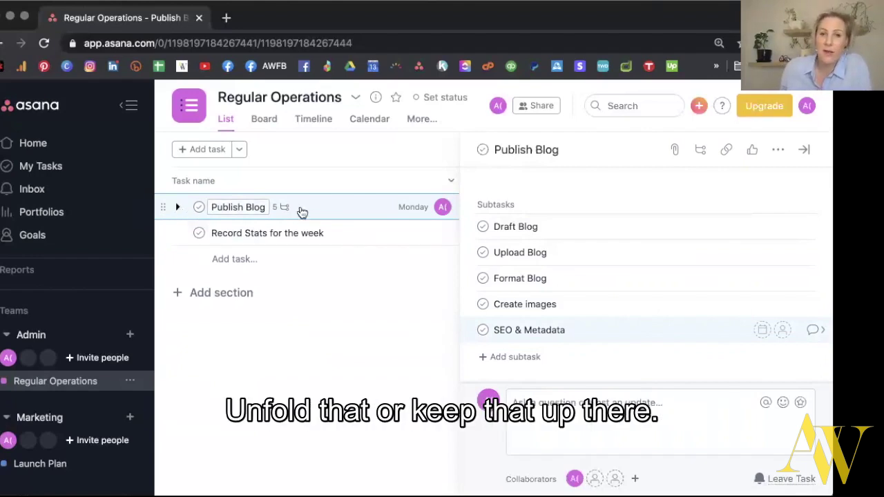
{"action": "left_click", "coordinate": [674, 150]}
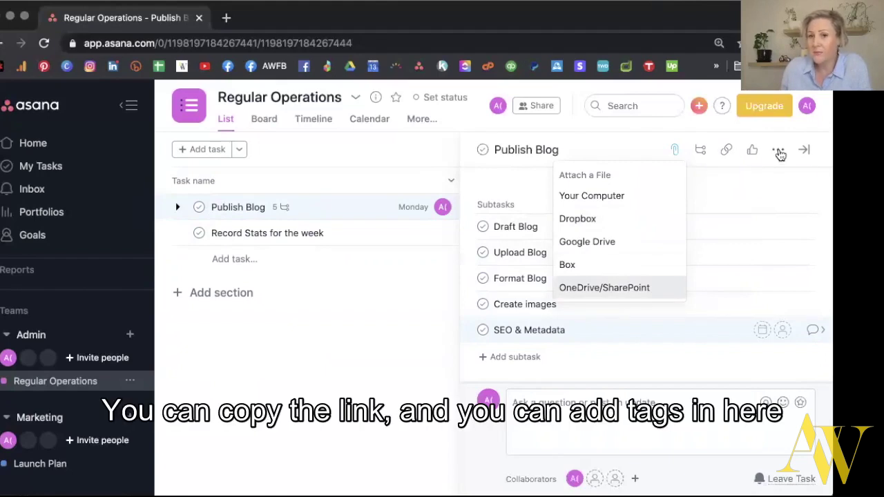
{"action": "left_click", "coordinate": [779, 153]}
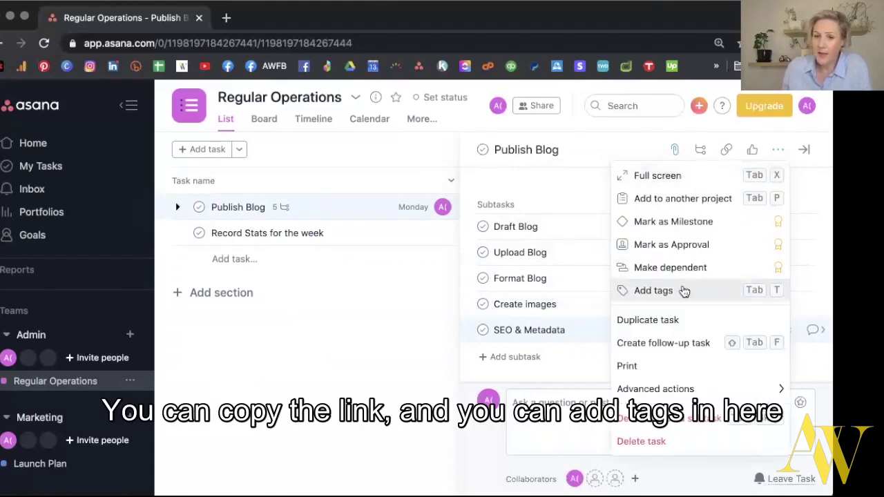
{"action": "left_click", "coordinate": [386, 328]}
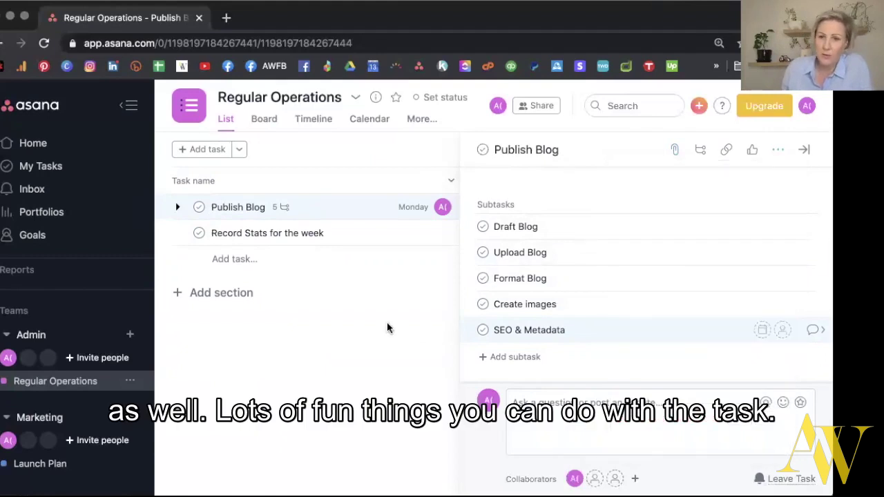
{"action": "left_click", "coordinate": [804, 149]}
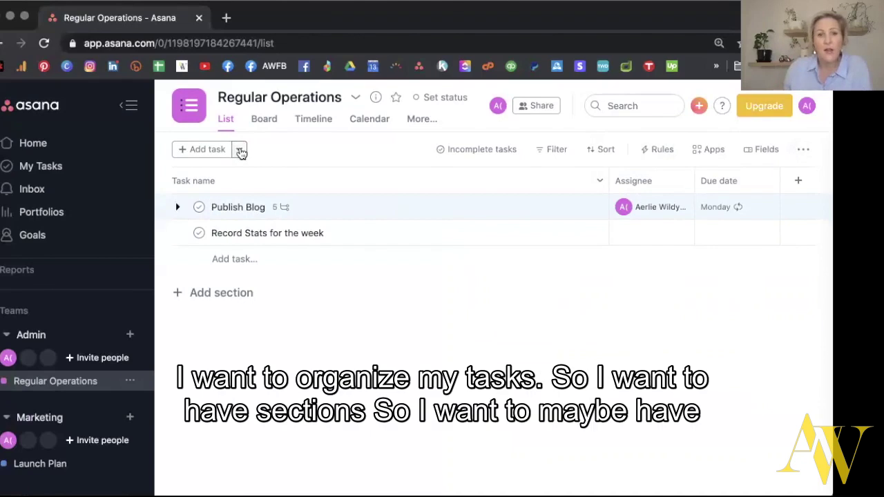
Create an Admin section and move Record Stats for the week into it.
{"action": "left_click", "coordinate": [238, 150]}
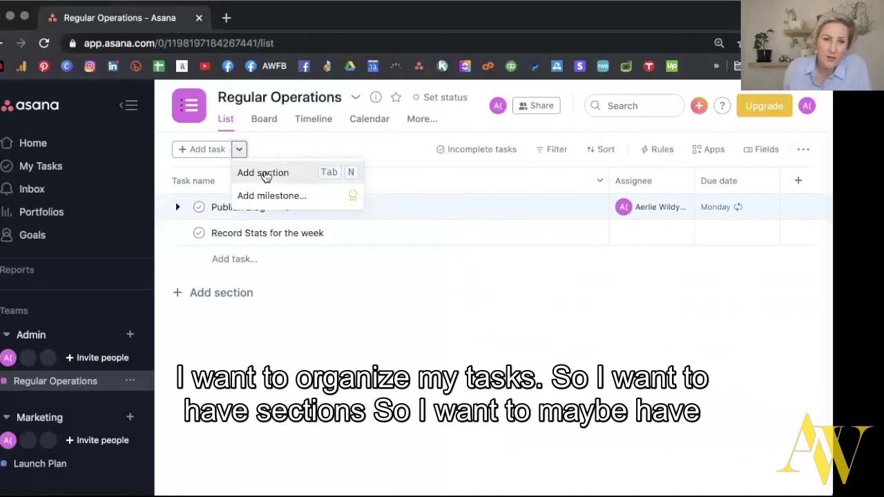
{"action": "left_click", "coordinate": [266, 176]}
{"action": "type", "text": "Admin"}
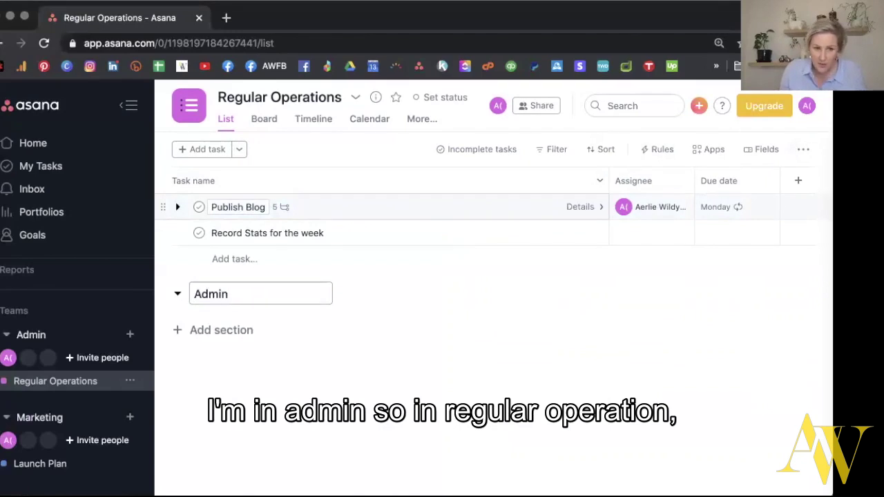
{"action": "key", "text": "Return"}
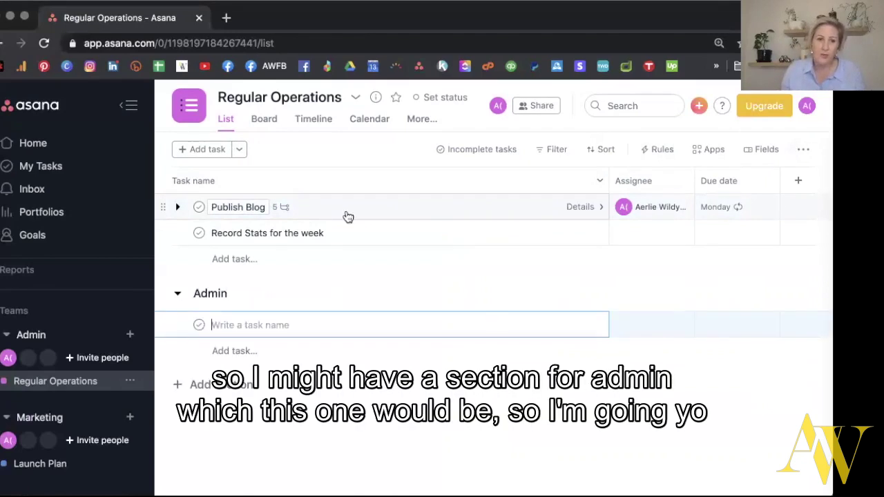
{"action": "left_click_drag", "start_coordinate": [161, 232], "coordinate": [169, 302]}
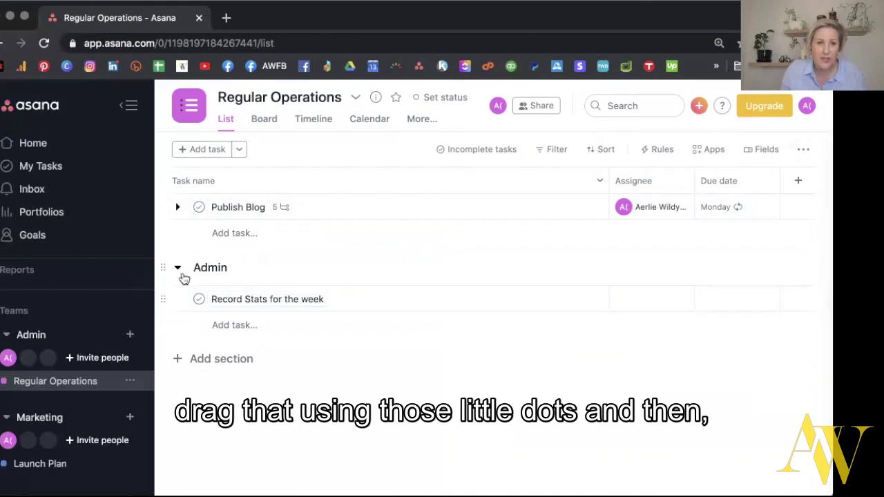
Add a Content section below Admin and move Publish Blog into it.
{"action": "left_click", "coordinate": [230, 360]}
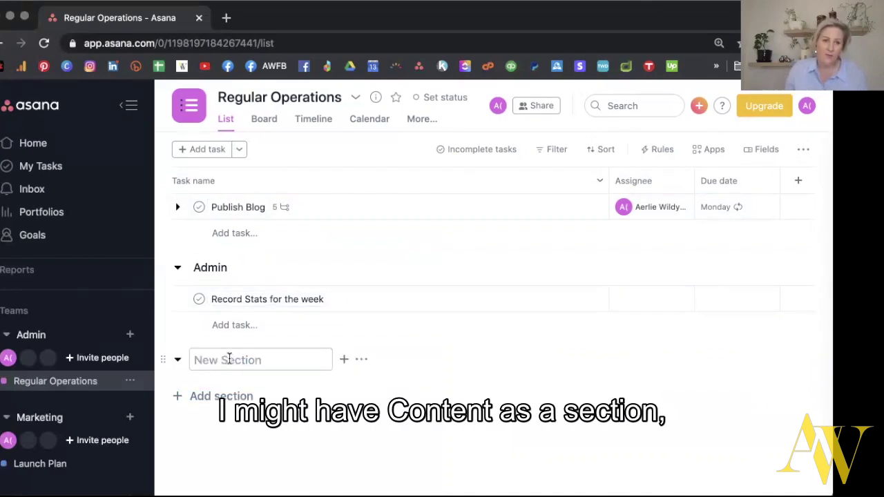
{"action": "type", "text": "Content"}
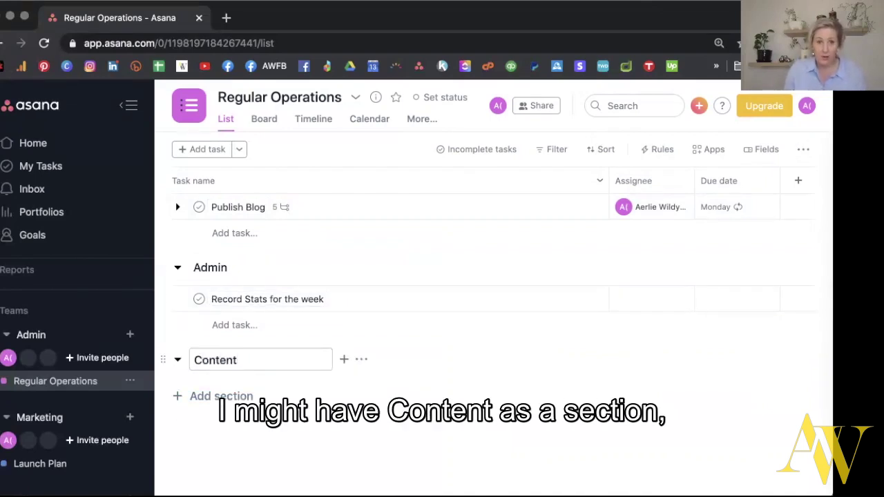
{"action": "key", "text": "Return"}
{"action": "left_click_drag", "start_coordinate": [163, 206], "coordinate": [189, 362]}
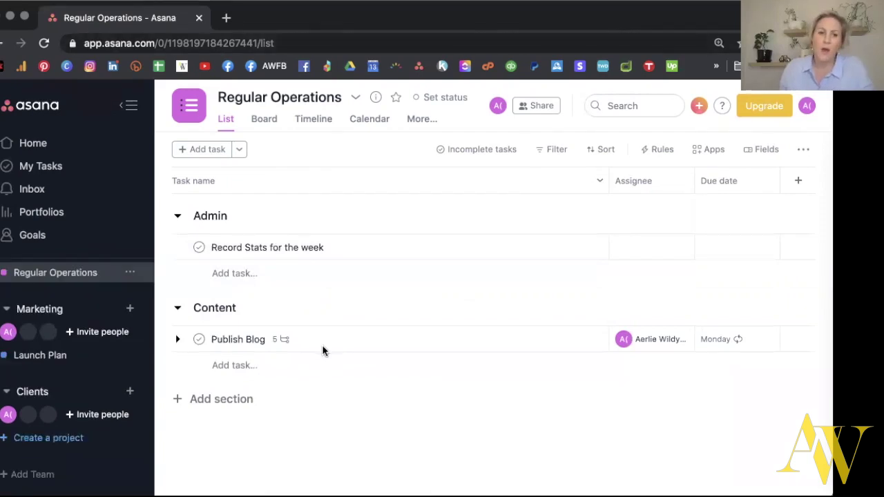
Open Launch Plan, glance at its Progress view, then return to its empty List view.
{"action": "scroll", "coordinate": [41, 368], "scroll_direction": "down", "scroll_amount": 2}
{"action": "scroll", "coordinate": [58, 348], "scroll_direction": "up", "scroll_amount": 1}
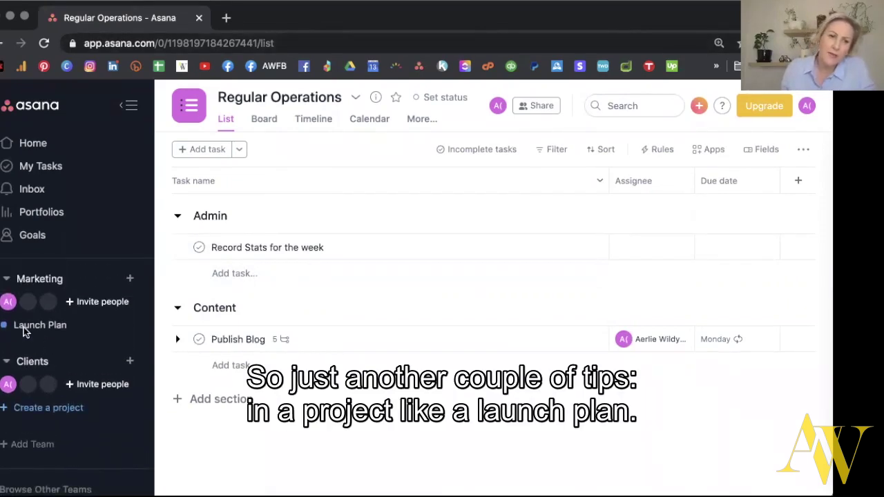
{"action": "left_click", "coordinate": [23, 330]}
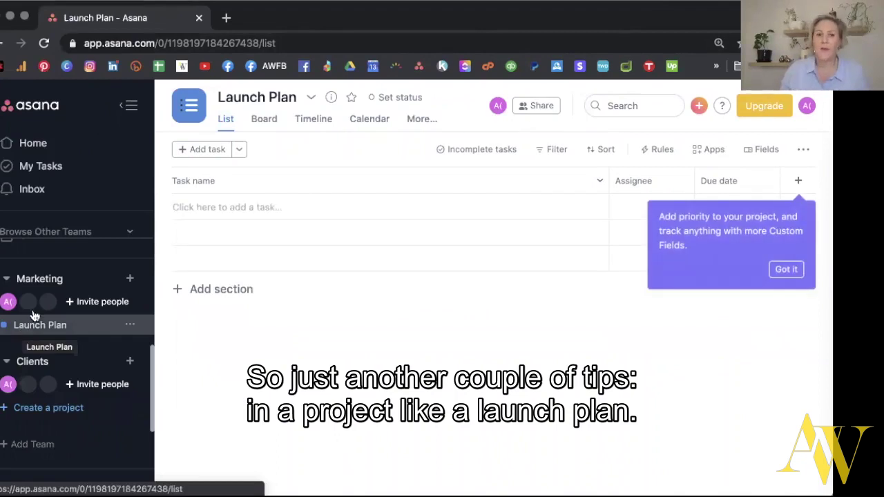
{"action": "left_click", "coordinate": [428, 122]}
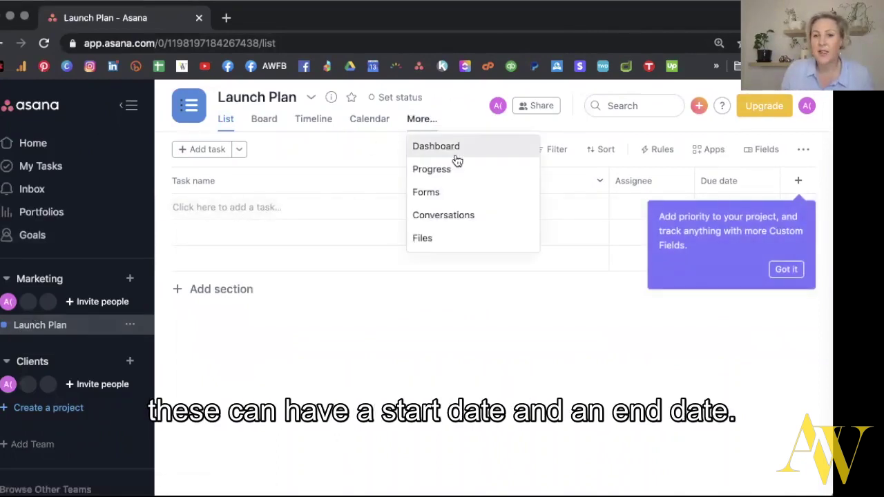
{"action": "left_click", "coordinate": [455, 175]}
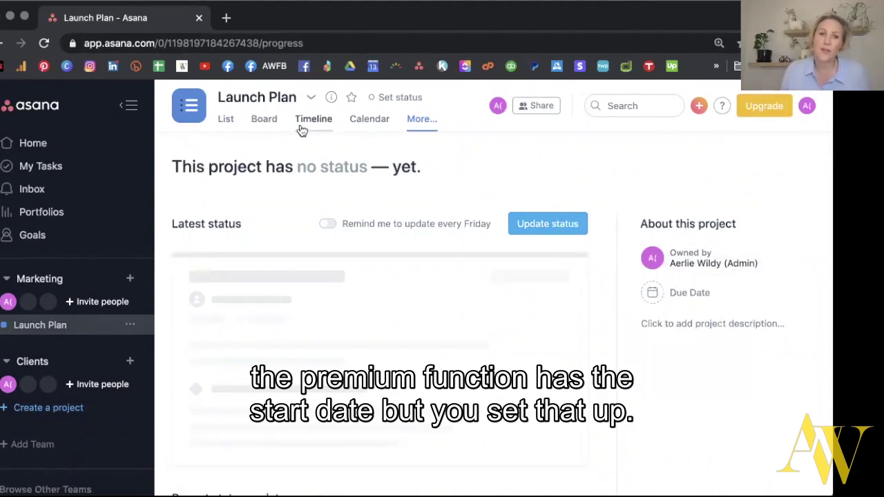
{"action": "left_click", "coordinate": [227, 119]}
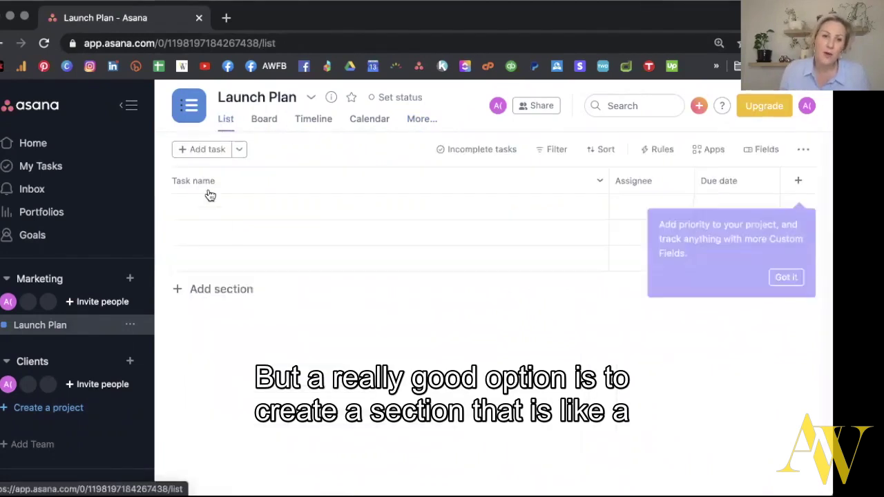
{"action": "left_click", "coordinate": [238, 149]}
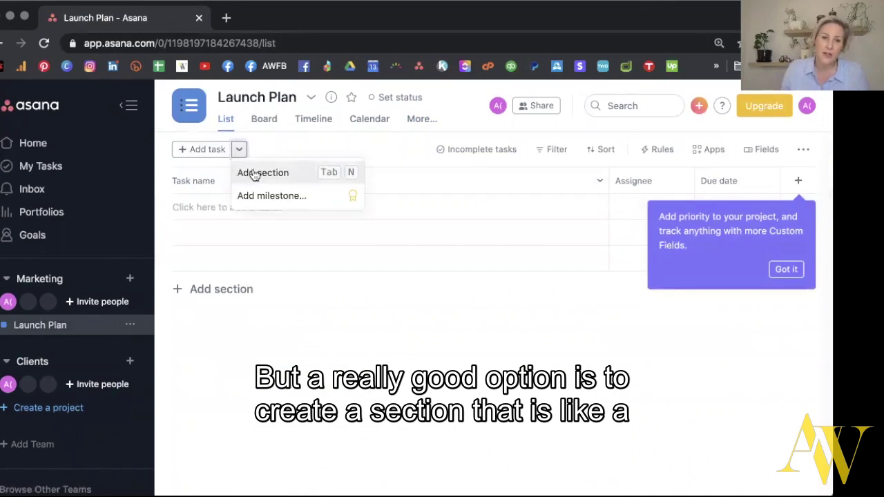
Add a section named Reference to Launch Plan.
{"action": "left_click", "coordinate": [254, 174]}
{"action": "type", "text": "Reference"}
{"action": "key", "text": "Return"}
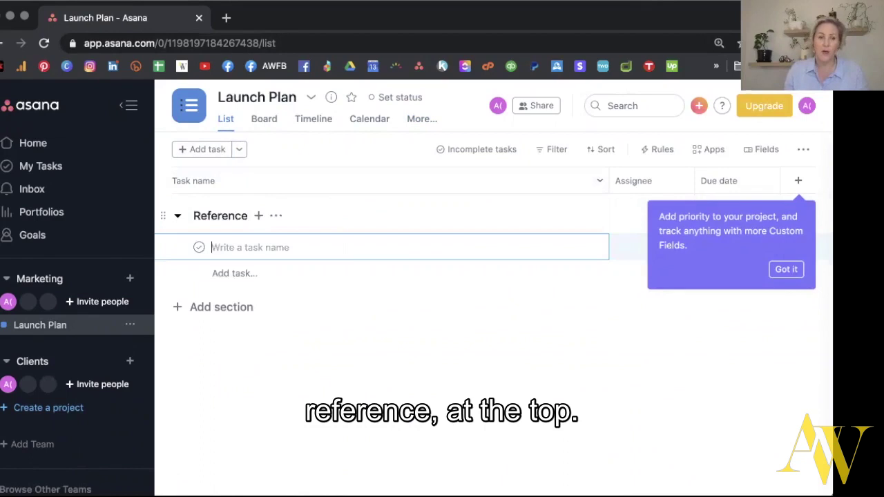
Add an Important link task under Reference and open its details.
{"action": "type", "text": "Important li"}
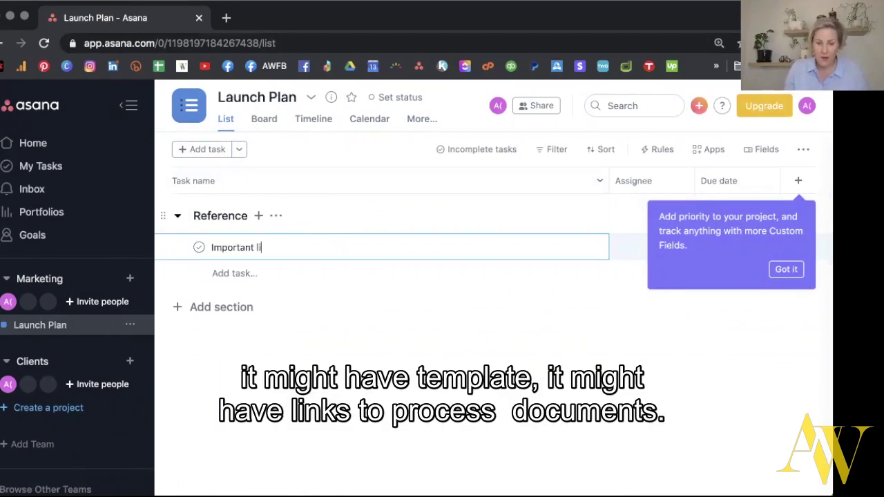
{"action": "type", "text": "nk"}
{"action": "key", "text": "Return"}
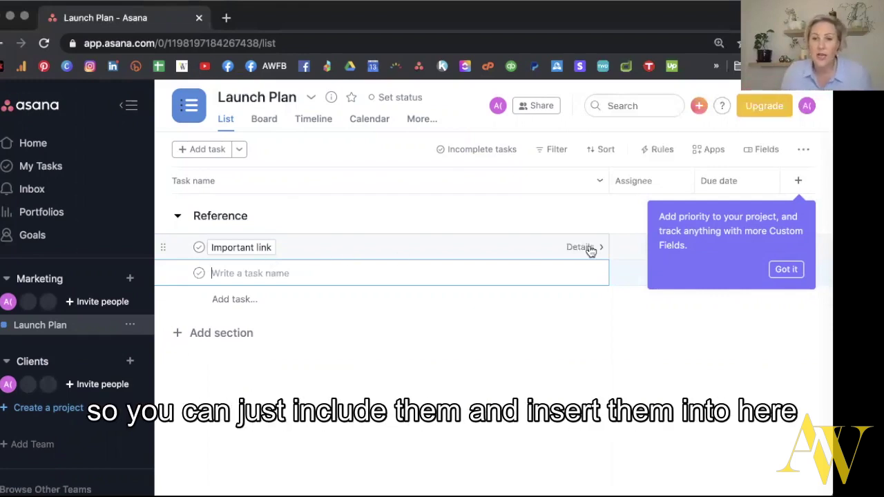
{"action": "left_click", "coordinate": [590, 250]}
{"action": "left_click", "coordinate": [788, 270]}
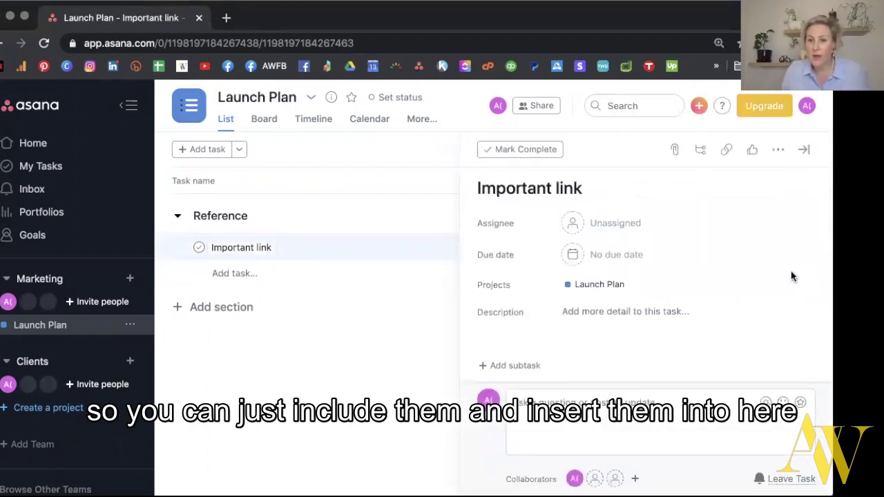
{"action": "left_click", "coordinate": [612, 311]}
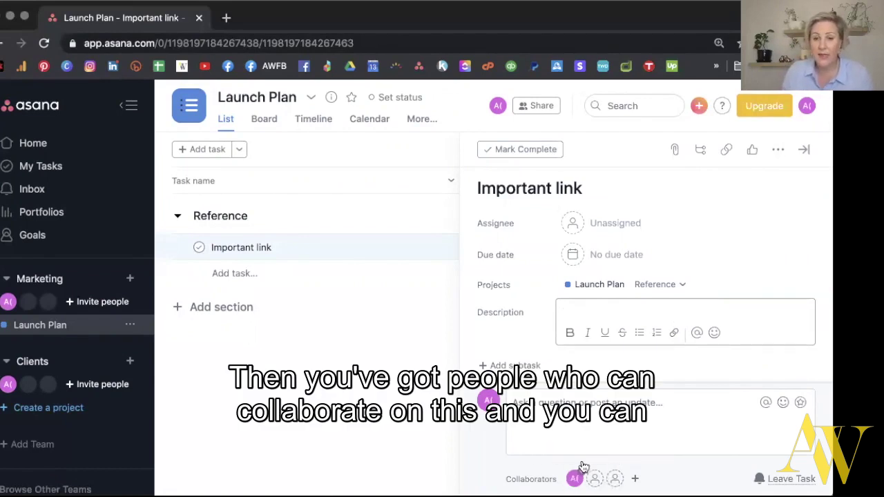
{"action": "left_click", "coordinate": [575, 406]}
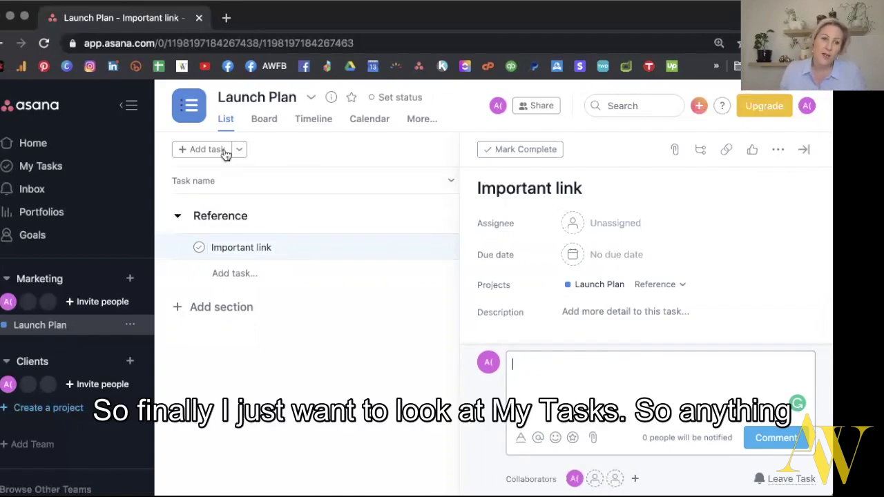
{"action": "left_click", "coordinate": [58, 169]}
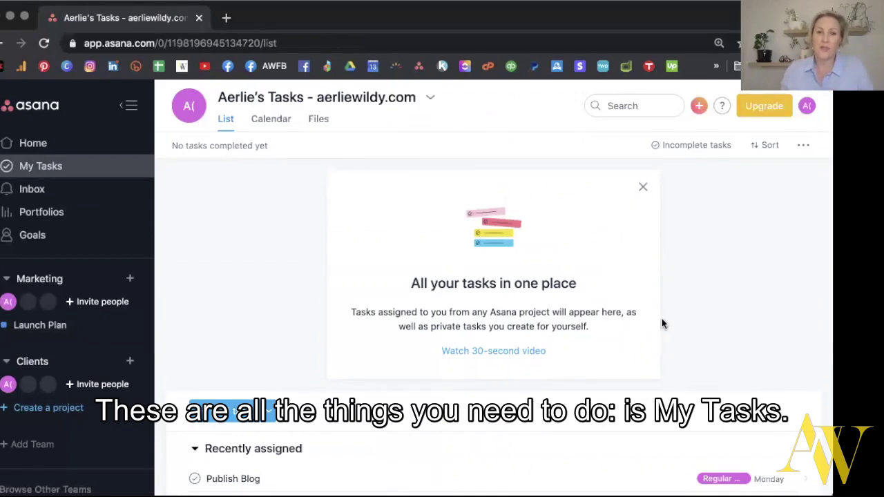
Dismiss the intro card, schedule Create your first project for Today and the mobile-app task for Upcoming.
{"action": "left_click", "coordinate": [643, 186]}
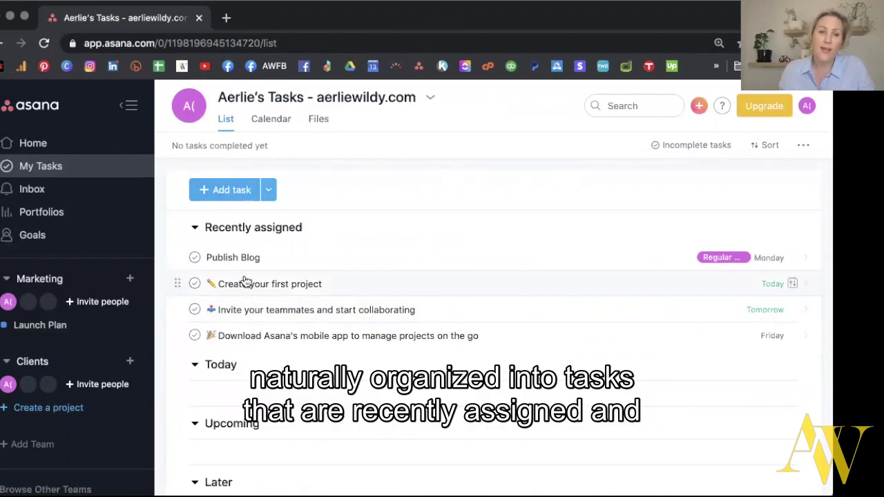
{"action": "scroll", "coordinate": [259, 296], "scroll_direction": "down", "scroll_amount": 1}
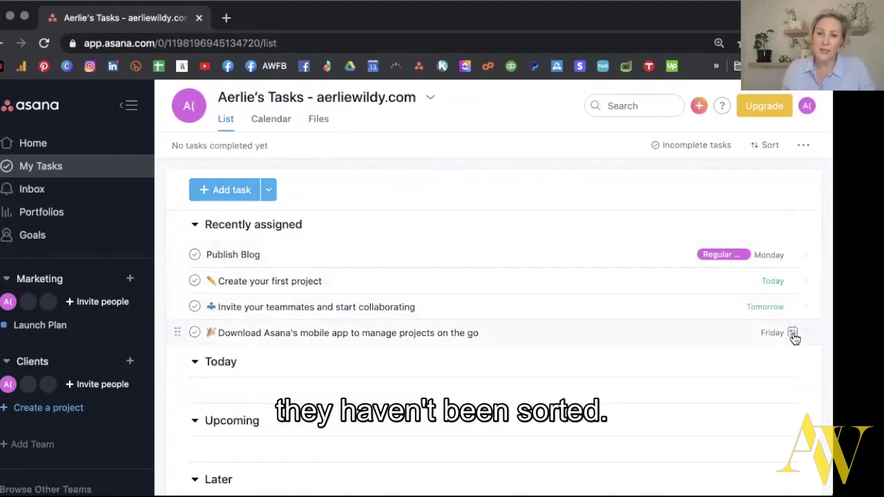
{"action": "mouse_move", "coordinate": [206, 365]}
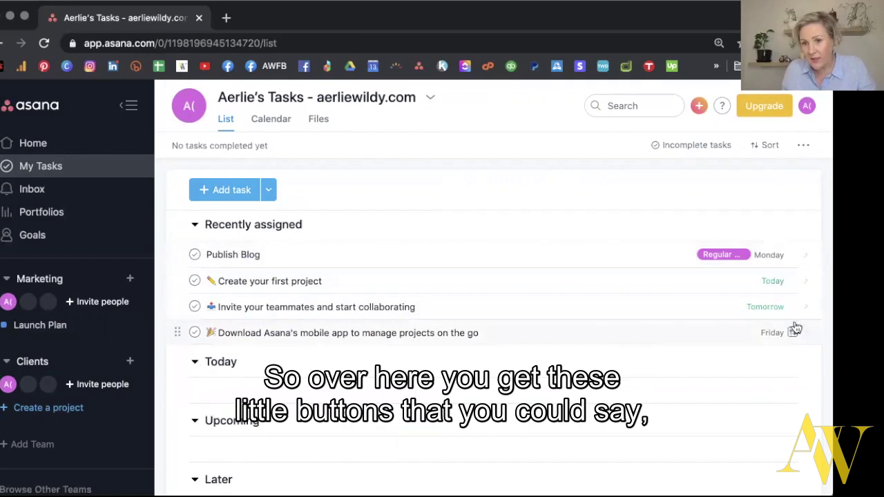
{"action": "left_click", "coordinate": [792, 281]}
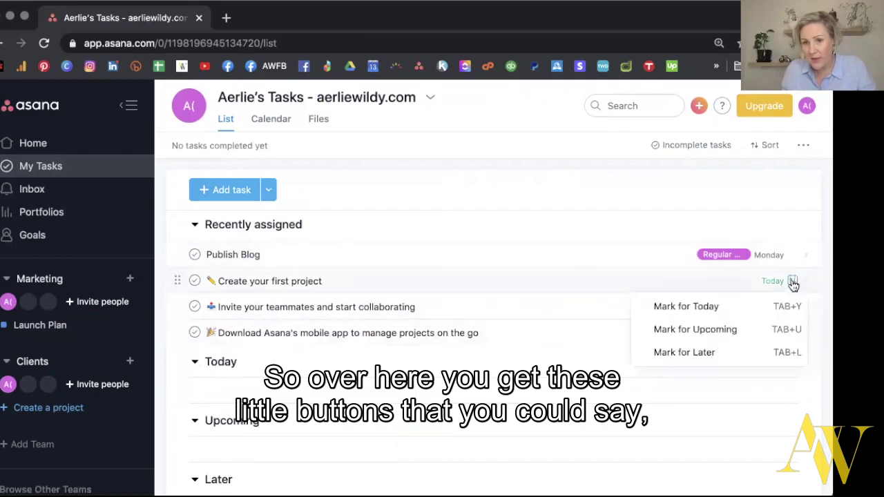
{"action": "left_click", "coordinate": [706, 312]}
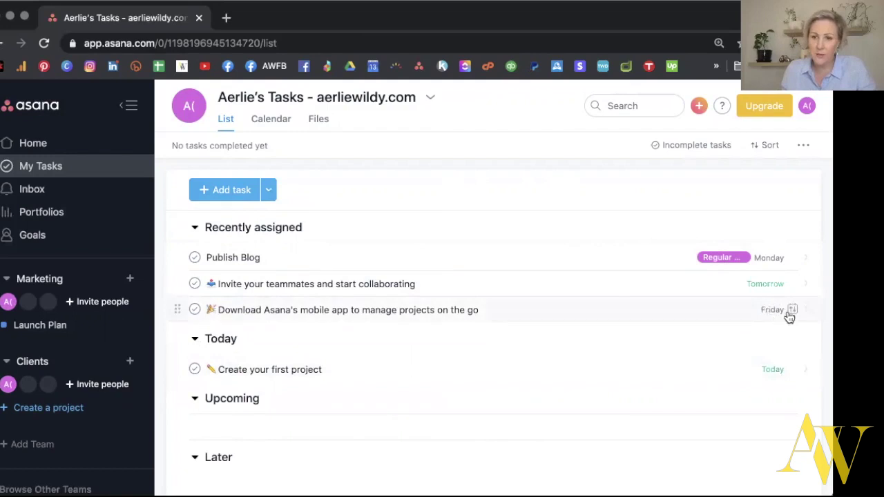
{"action": "left_click", "coordinate": [792, 312]}
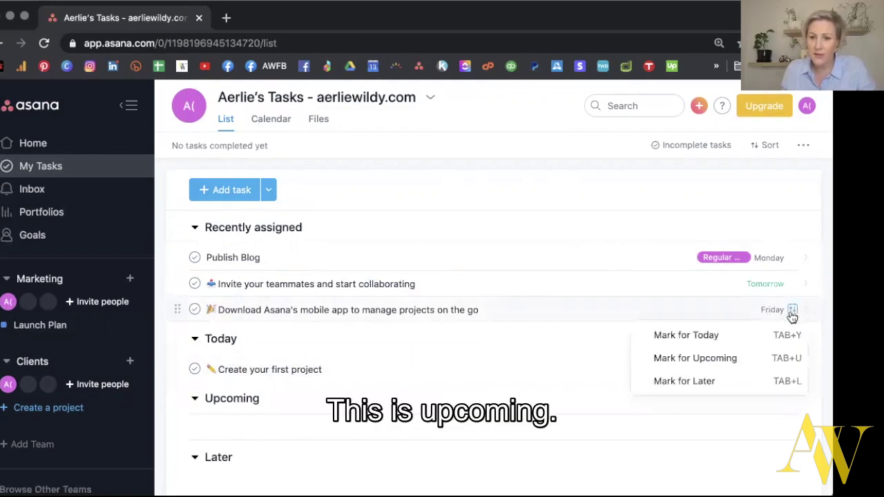
{"action": "left_click", "coordinate": [772, 358]}
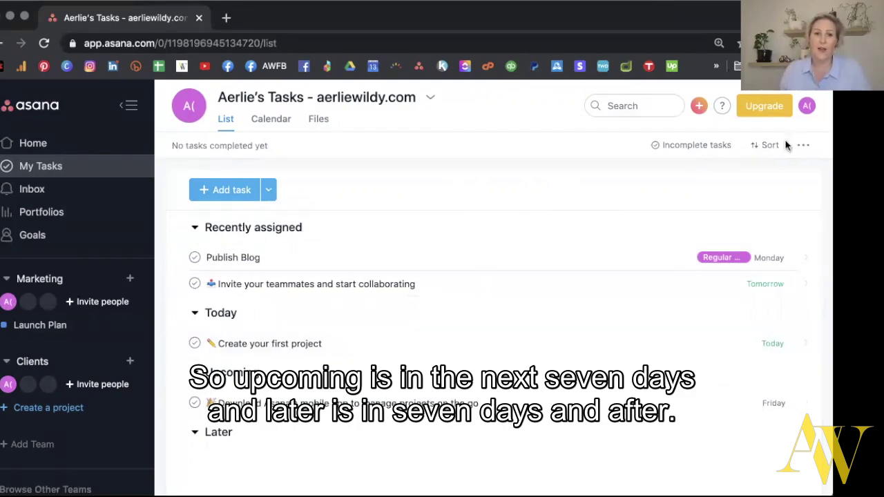
Preview My Tasks as a calendar, then sort the list by Due Date.
{"action": "left_click", "coordinate": [267, 122]}
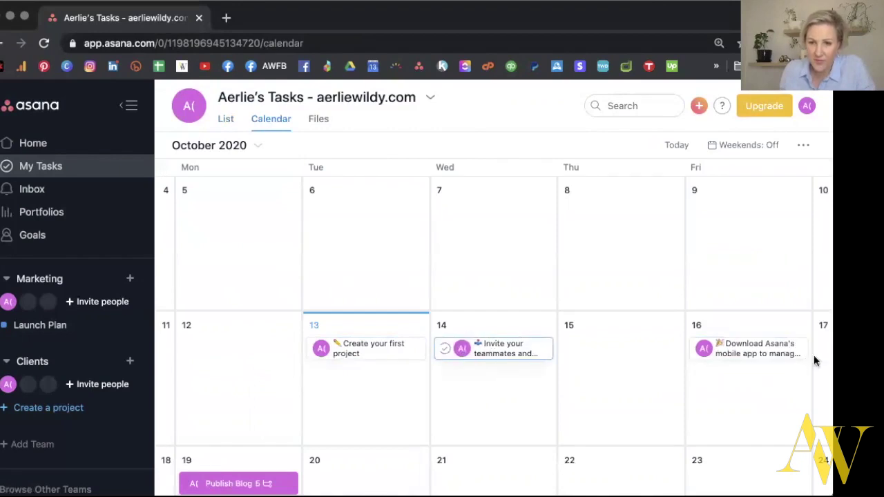
{"action": "left_click", "coordinate": [224, 118]}
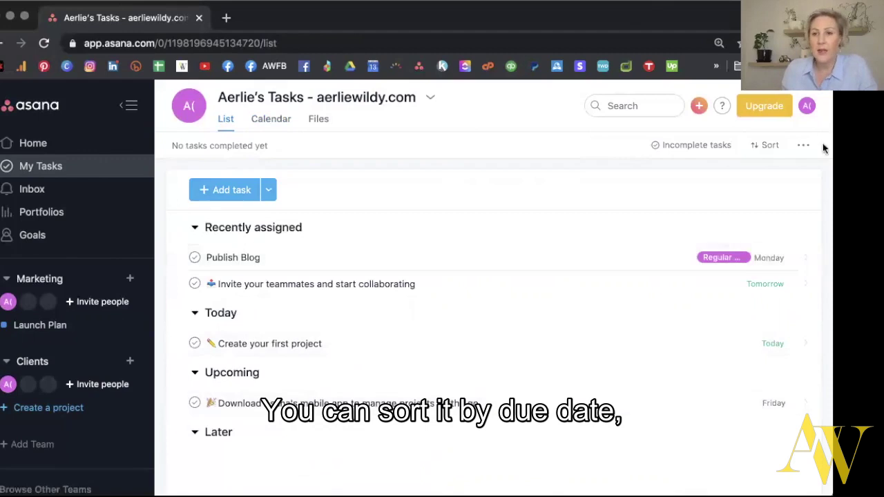
{"action": "left_click", "coordinate": [763, 145]}
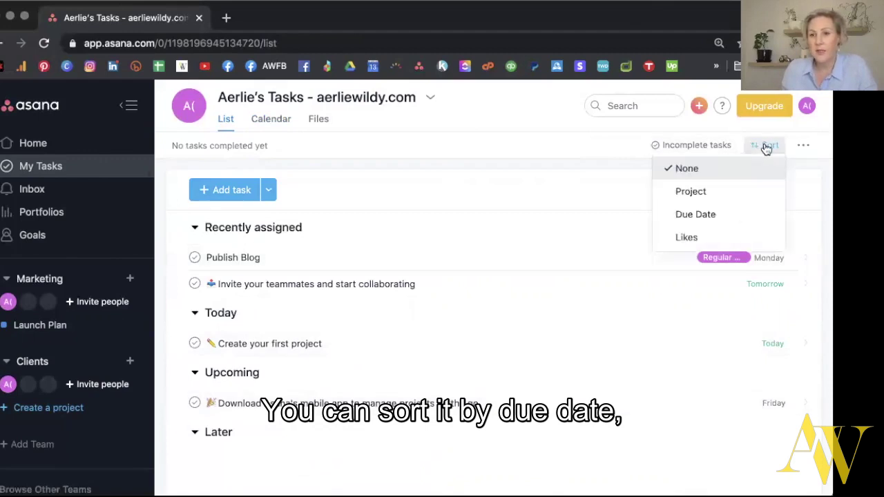
{"action": "left_click", "coordinate": [690, 215]}
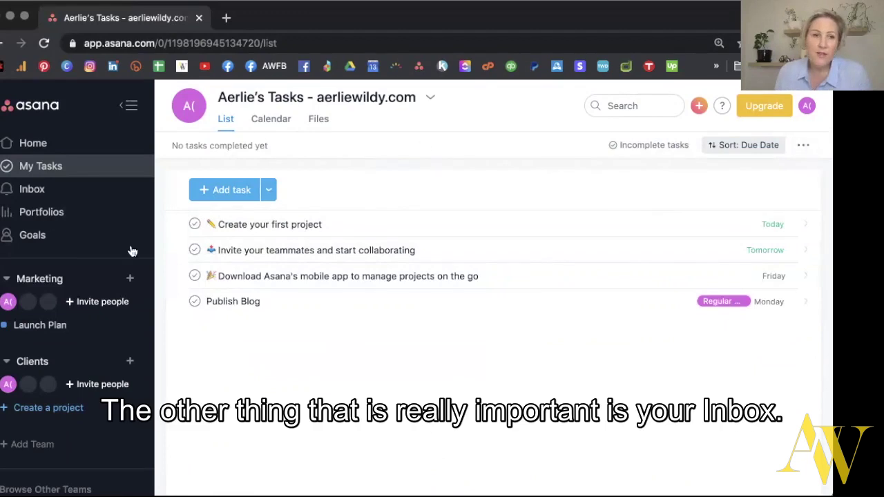
{"action": "left_click", "coordinate": [31, 190]}
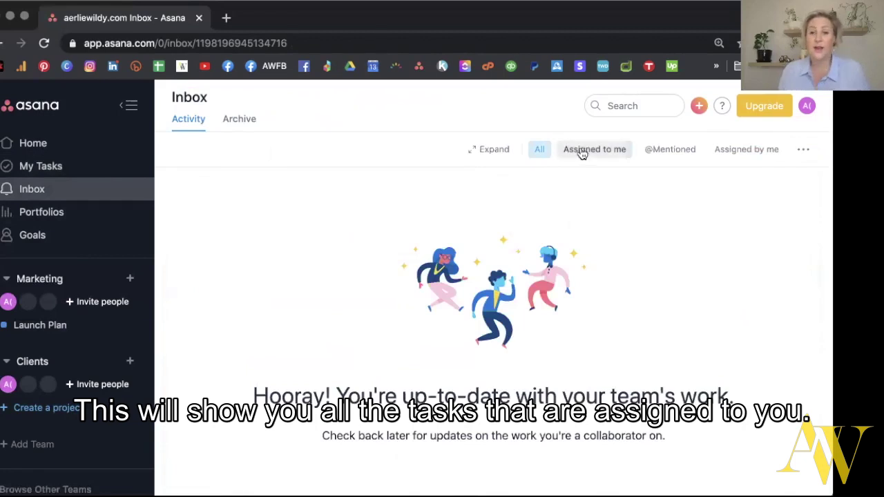
{"action": "left_click", "coordinate": [582, 152]}
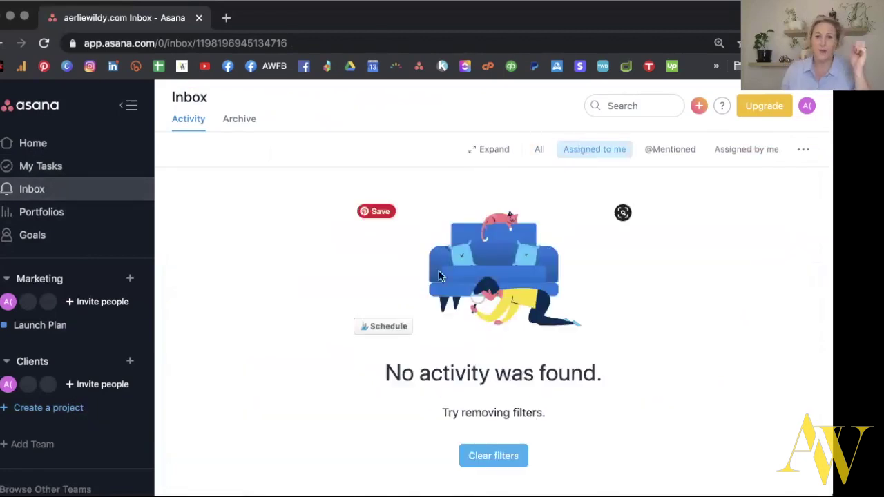
{"action": "left_click", "coordinate": [674, 151]}
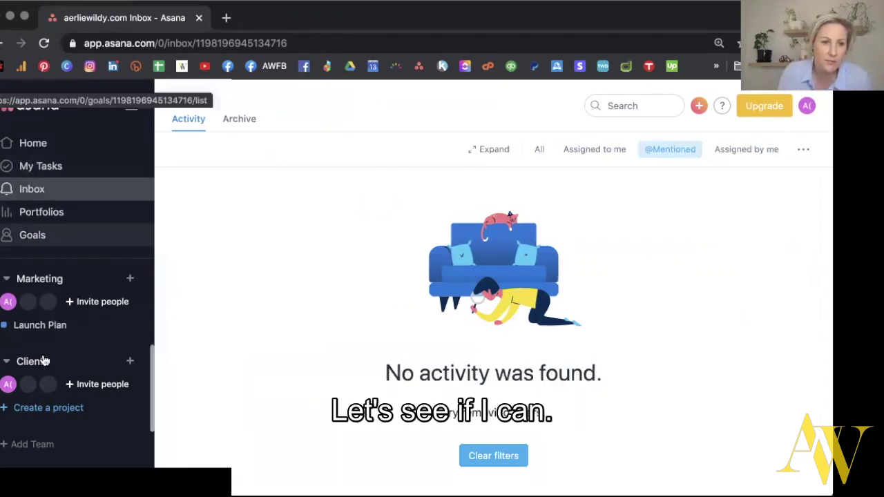
{"action": "left_click", "coordinate": [40, 324]}
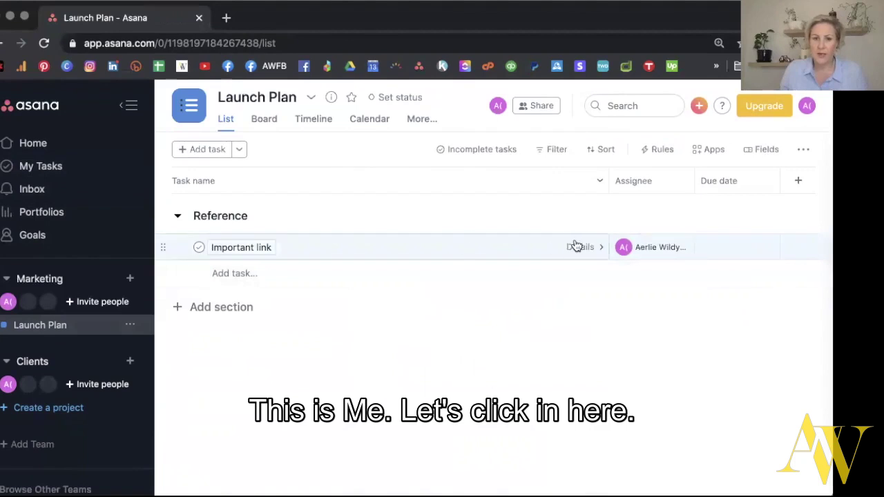
{"action": "left_click", "coordinate": [576, 247]}
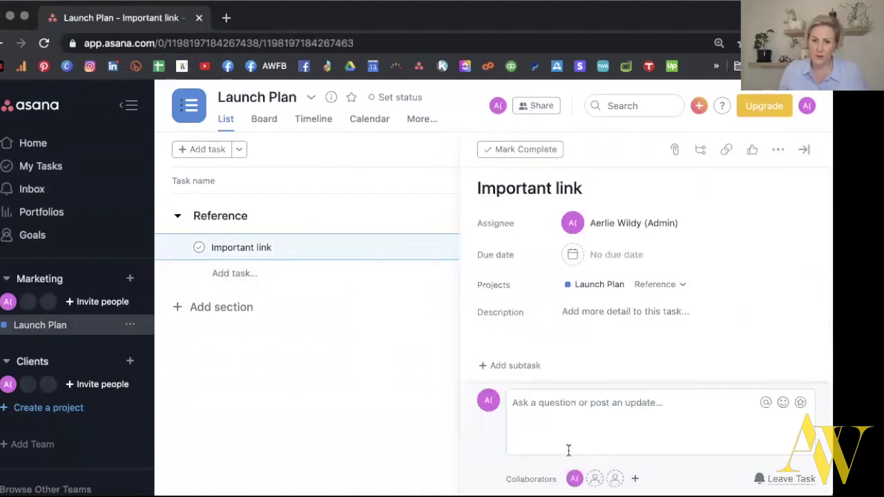
{"action": "left_click", "coordinate": [554, 402]}
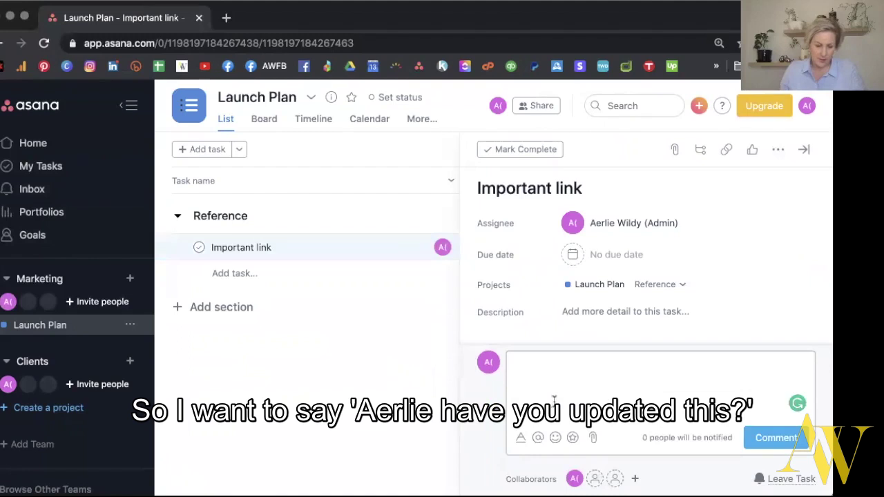
{"action": "type", "text": "@a"}
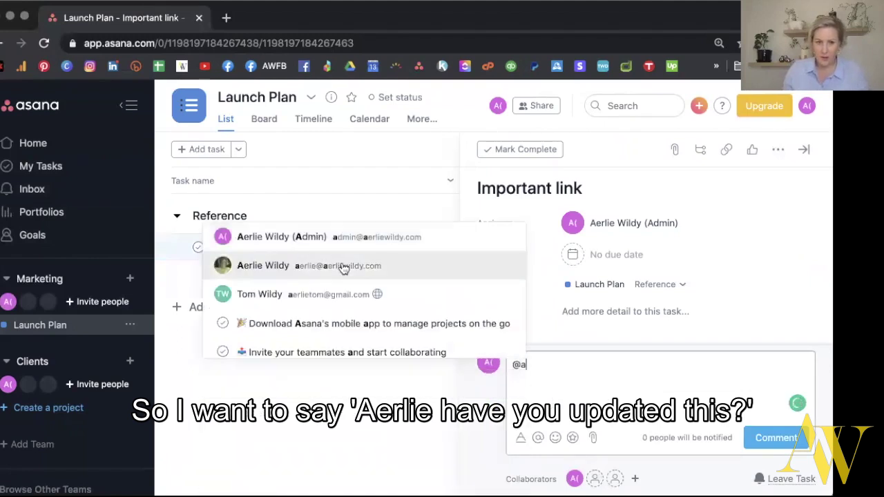
{"action": "left_click", "coordinate": [337, 239]}
{"action": "type", "text": "have you updated this?"}
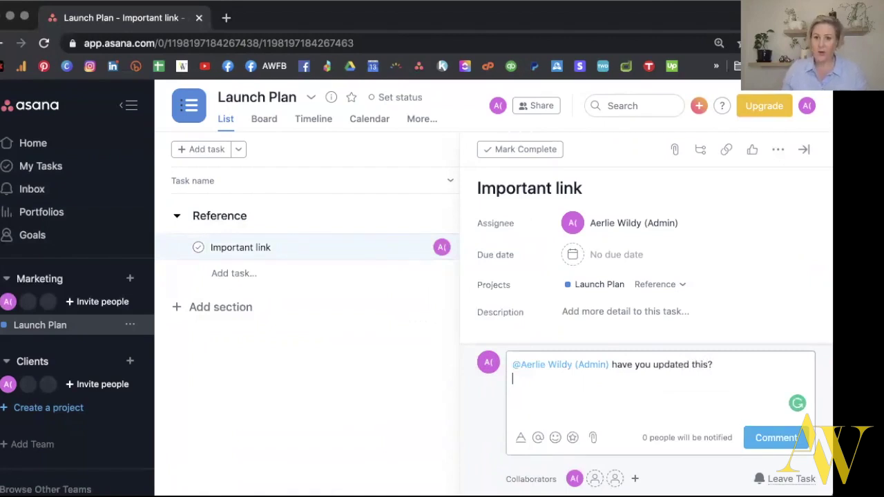
{"action": "left_click", "coordinate": [775, 438]}
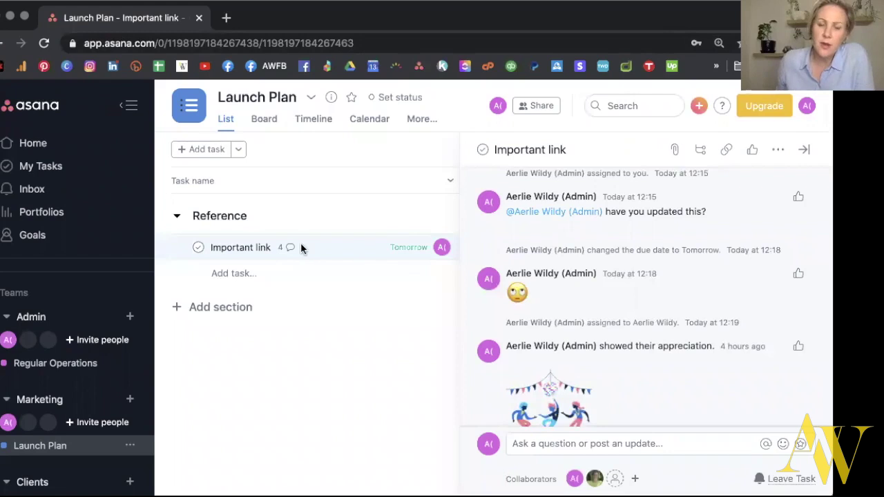
Post a heart appreciation sticker on the Important link task.
{"action": "scroll", "coordinate": [594, 243], "scroll_direction": "up", "scroll_amount": 5}
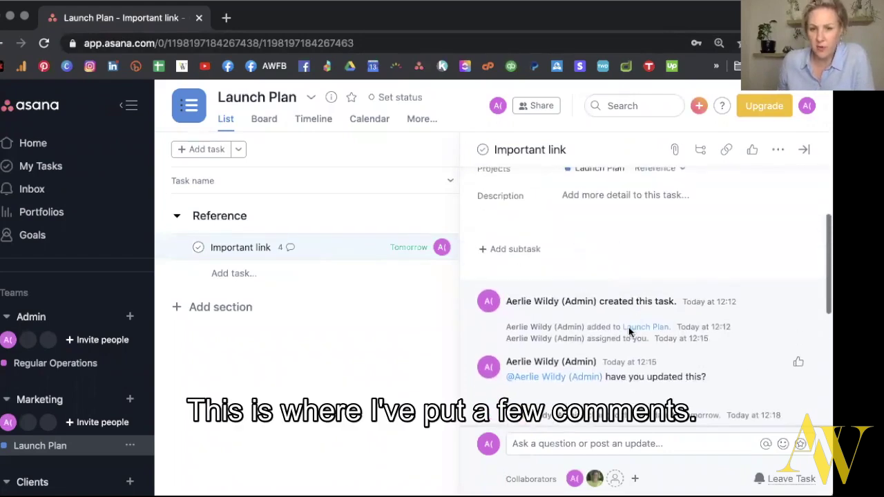
{"action": "scroll", "coordinate": [628, 332], "scroll_direction": "down", "scroll_amount": 2}
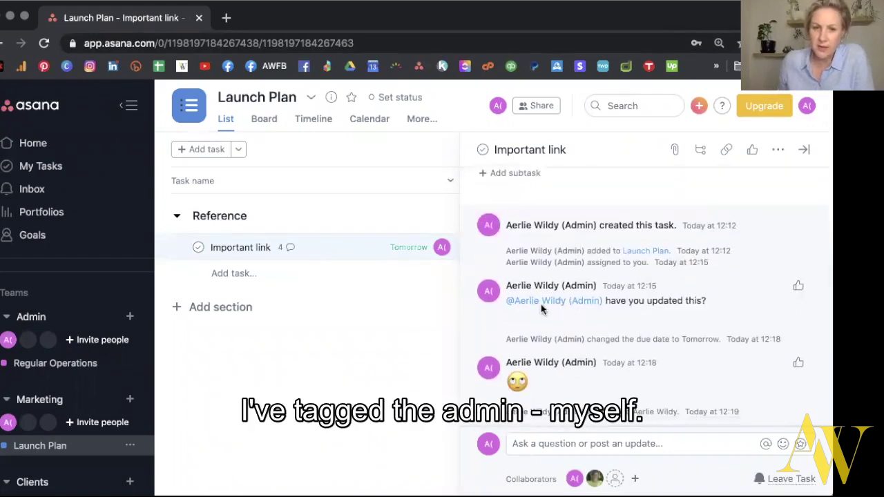
{"action": "scroll", "coordinate": [630, 307], "scroll_direction": "down", "scroll_amount": 2}
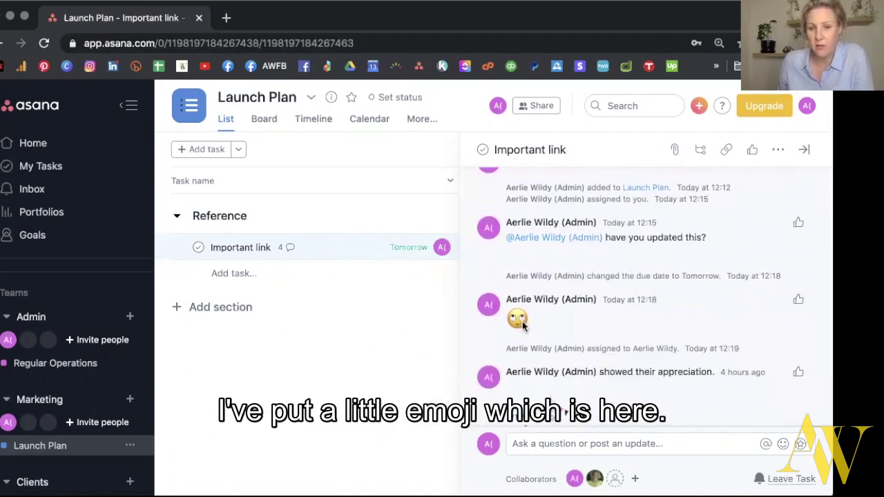
{"action": "scroll", "coordinate": [552, 332], "scroll_direction": "down", "scroll_amount": 1}
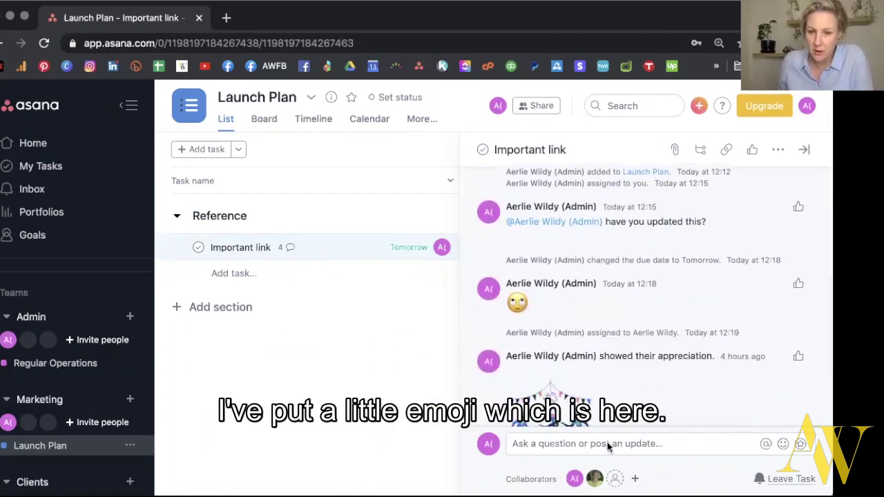
{"action": "scroll", "coordinate": [506, 349], "scroll_direction": "down", "scroll_amount": 3}
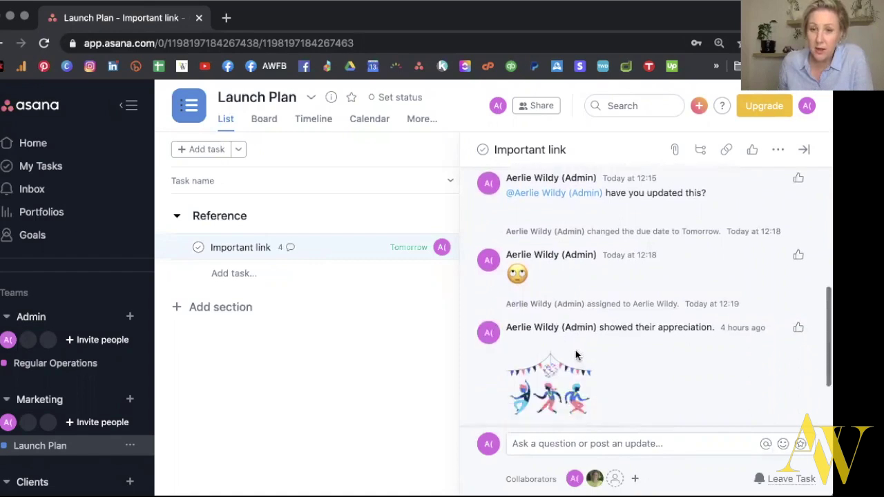
{"action": "left_click", "coordinate": [563, 445]}
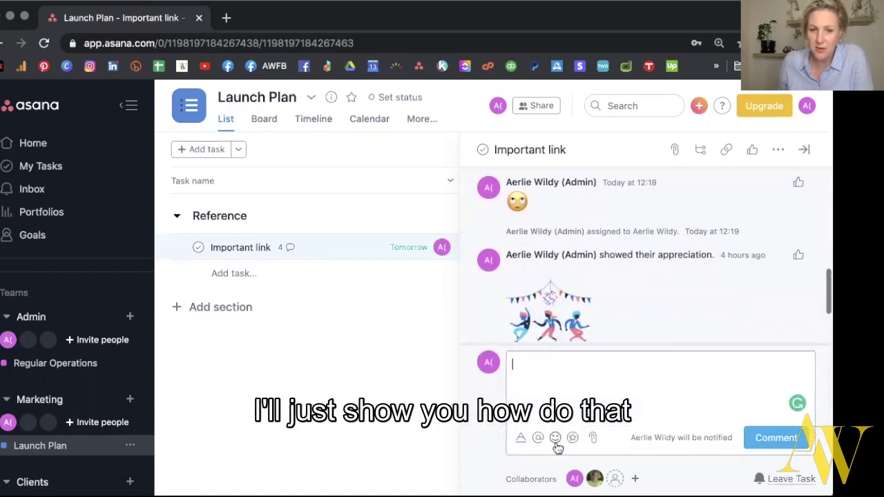
{"action": "left_click", "coordinate": [556, 438]}
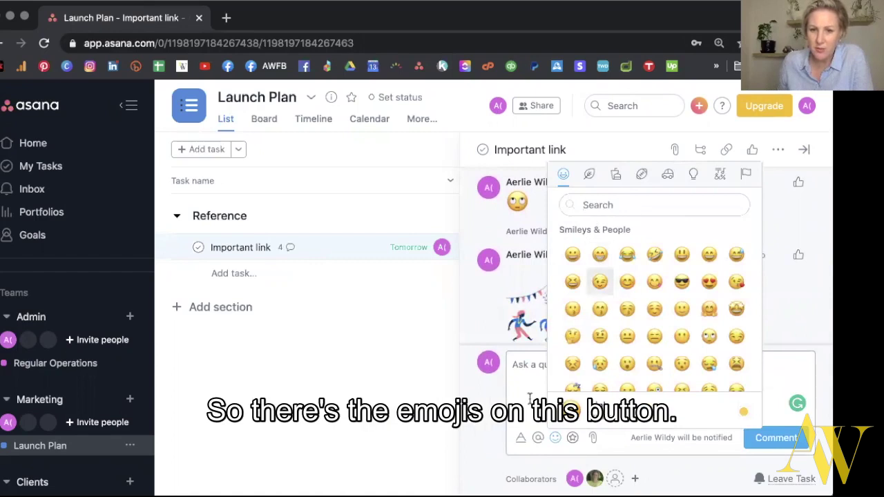
{"action": "left_click", "coordinate": [573, 439]}
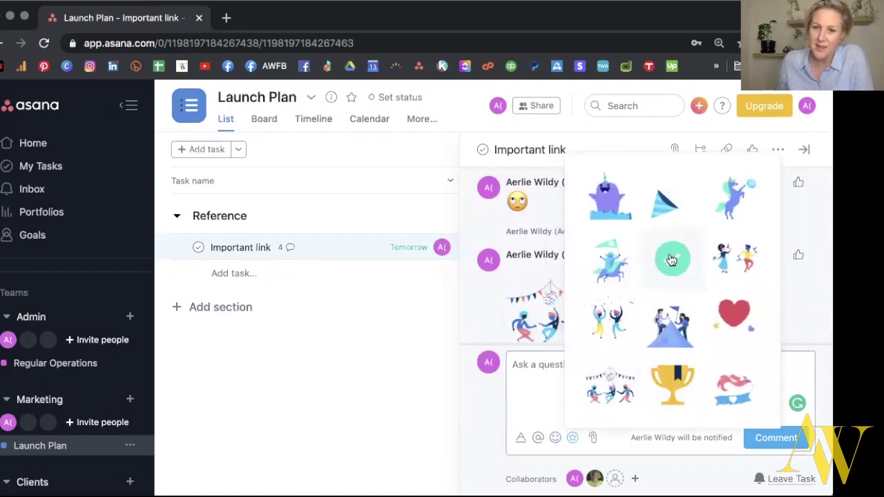
{"action": "left_click", "coordinate": [728, 326]}
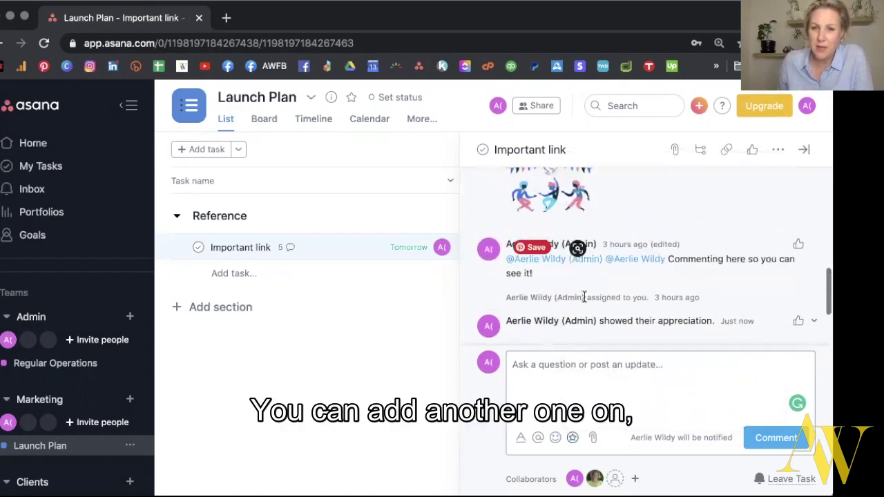
Review the task's comment thread and go to the Inbox to check new activity.
{"action": "mouse_move", "coordinate": [641, 265]}
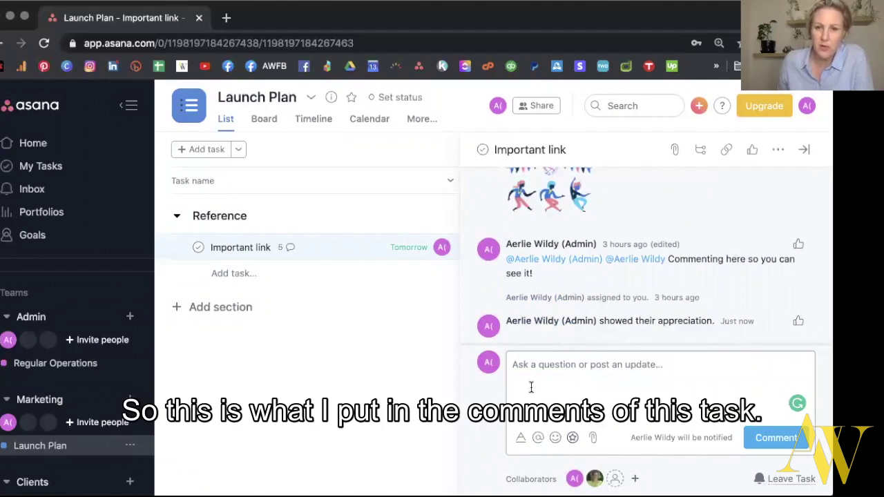
{"action": "scroll", "coordinate": [554, 215], "scroll_direction": "up", "scroll_amount": 5}
{"action": "scroll", "coordinate": [554, 215], "scroll_direction": "up", "scroll_amount": 2}
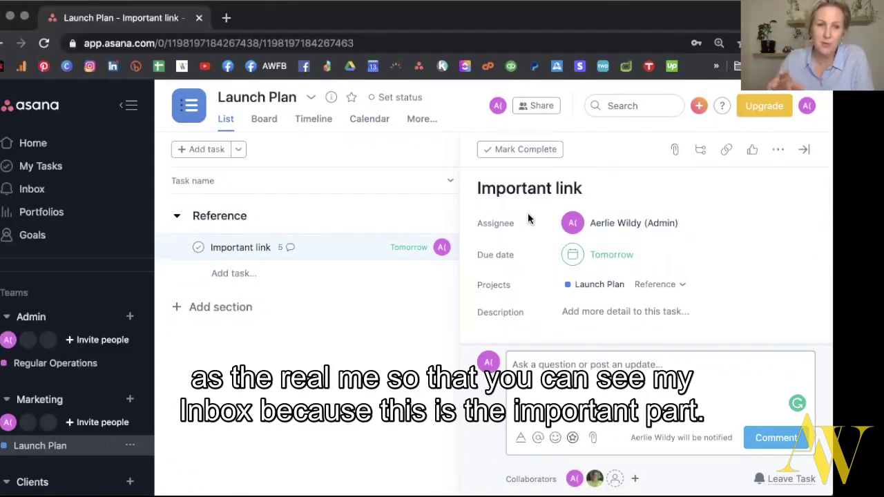
{"action": "left_click", "coordinate": [57, 192]}
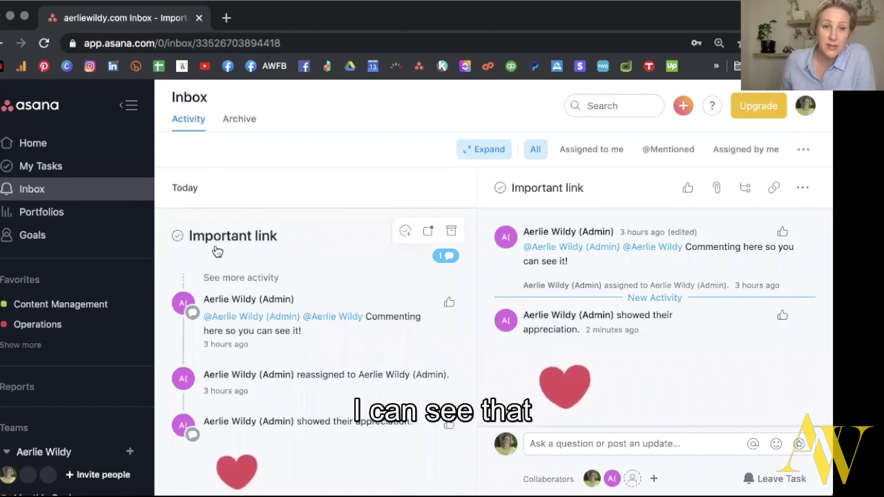
Scroll the Inbox feed to review Important link's mention comment and heart appreciation.
{"action": "scroll", "coordinate": [235, 262], "scroll_direction": "down", "scroll_amount": 1}
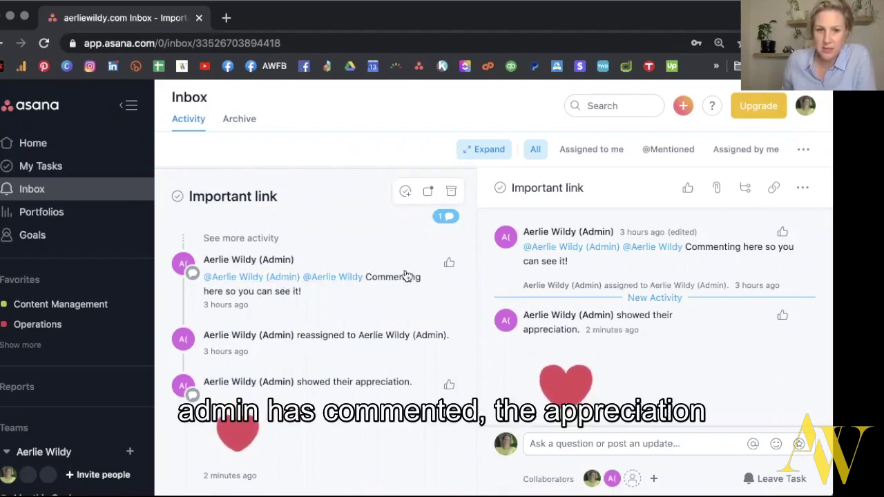
{"action": "scroll", "coordinate": [278, 406], "scroll_direction": "down", "scroll_amount": 2}
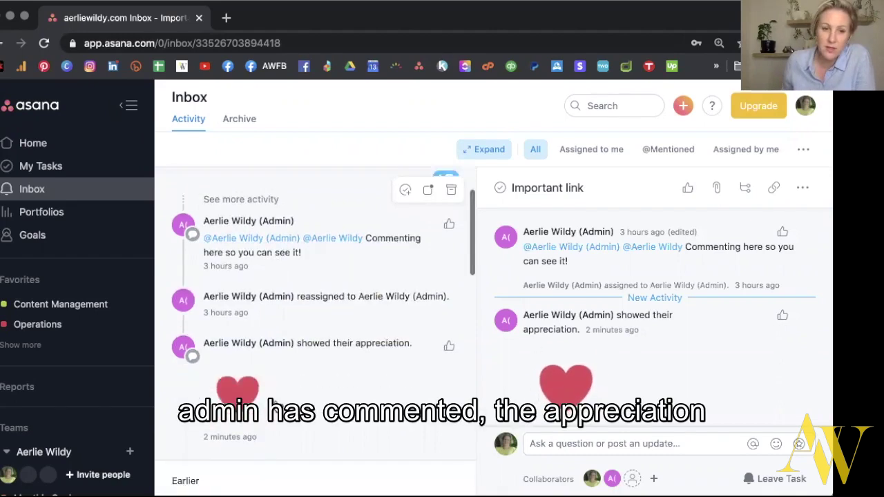
{"action": "scroll", "coordinate": [278, 406], "scroll_direction": "up", "scroll_amount": 2}
{"action": "scroll", "coordinate": [292, 290], "scroll_direction": "up", "scroll_amount": 1}
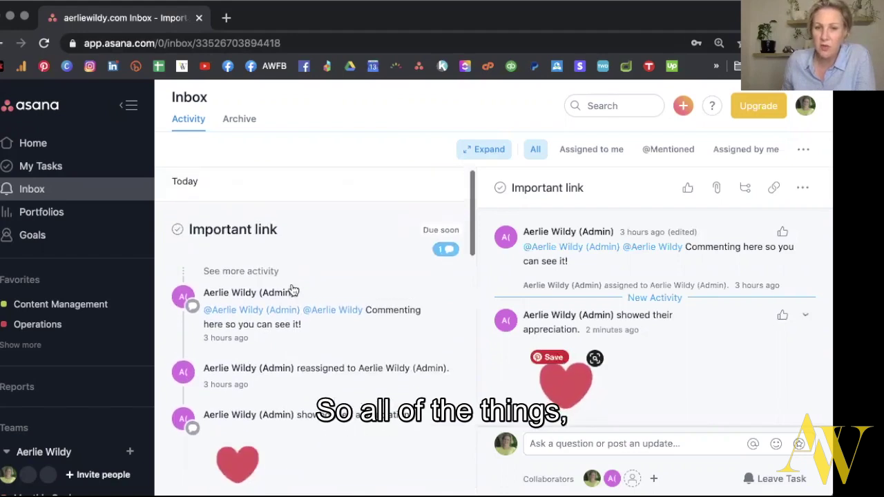